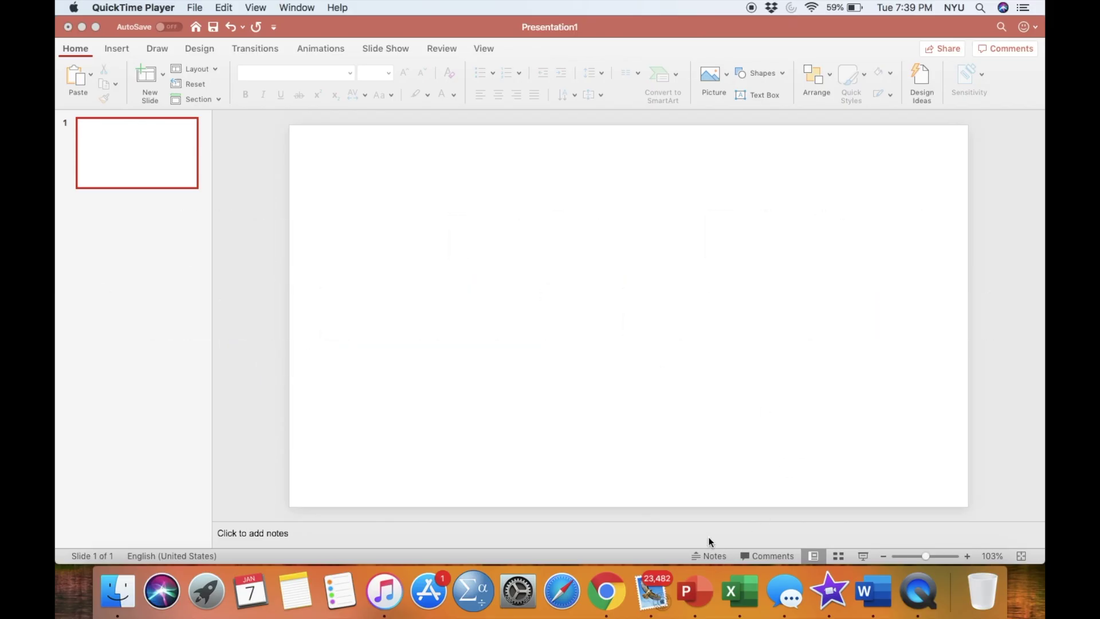
- Look through the pins on the Vision Board 2020 Pinterest board and the Google image results for "save money"
{"action": "left_click", "coordinate": [611, 586]}
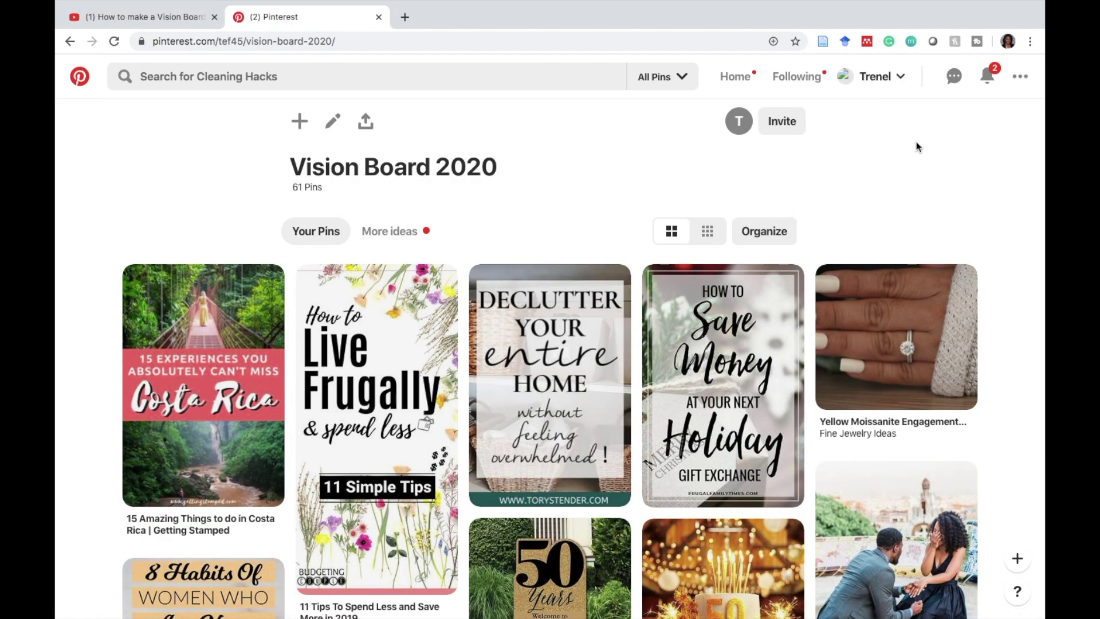
{"action": "scroll", "coordinate": [916, 144], "scroll_direction": "down", "scroll_amount": 3}
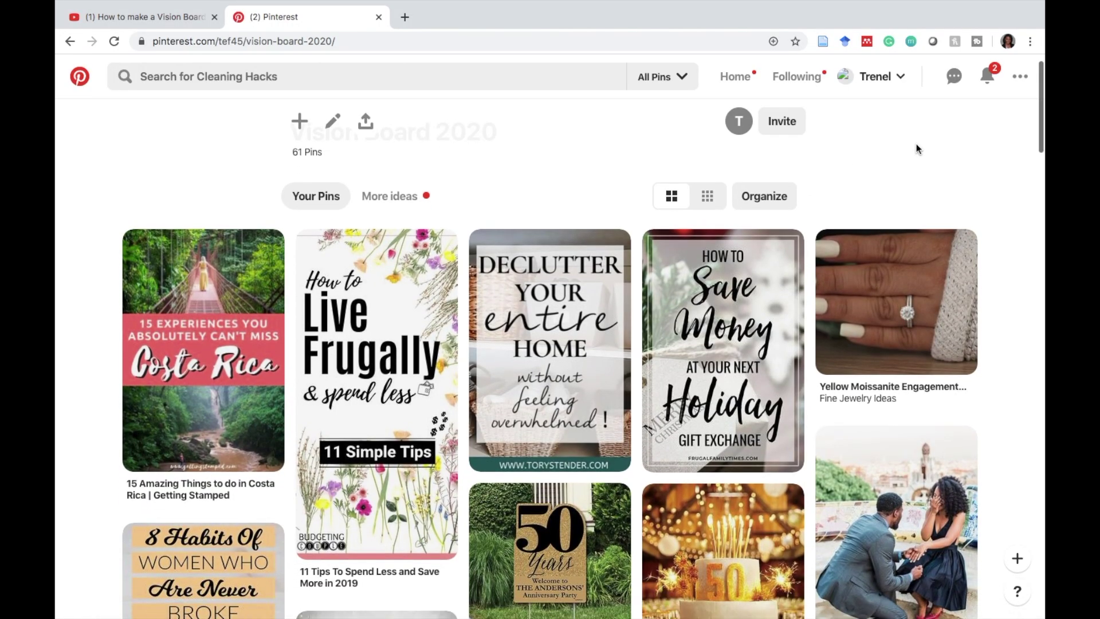
{"action": "scroll", "coordinate": [916, 146], "scroll_direction": "down", "scroll_amount": 8}
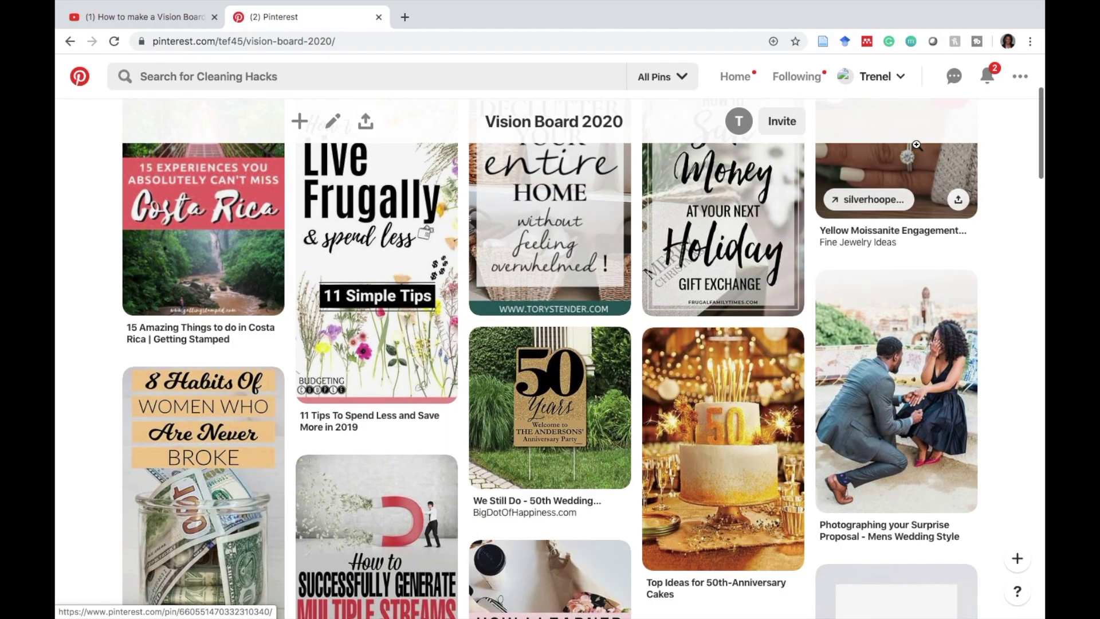
{"action": "scroll", "coordinate": [916, 144], "scroll_direction": "down", "scroll_amount": 5}
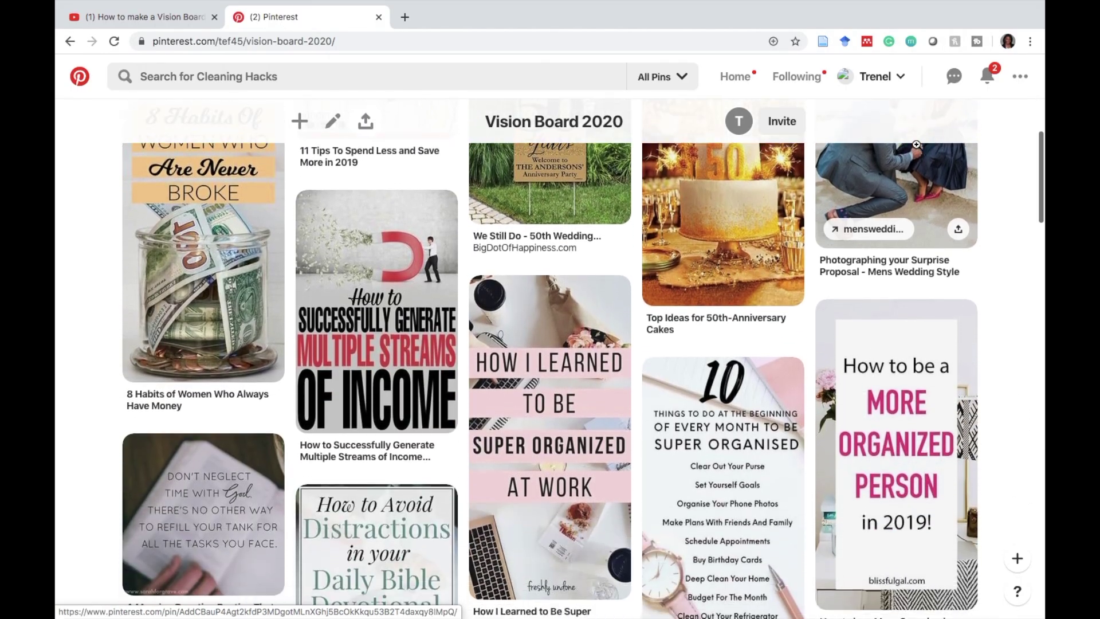
{"action": "left_click", "coordinate": [237, 125]}
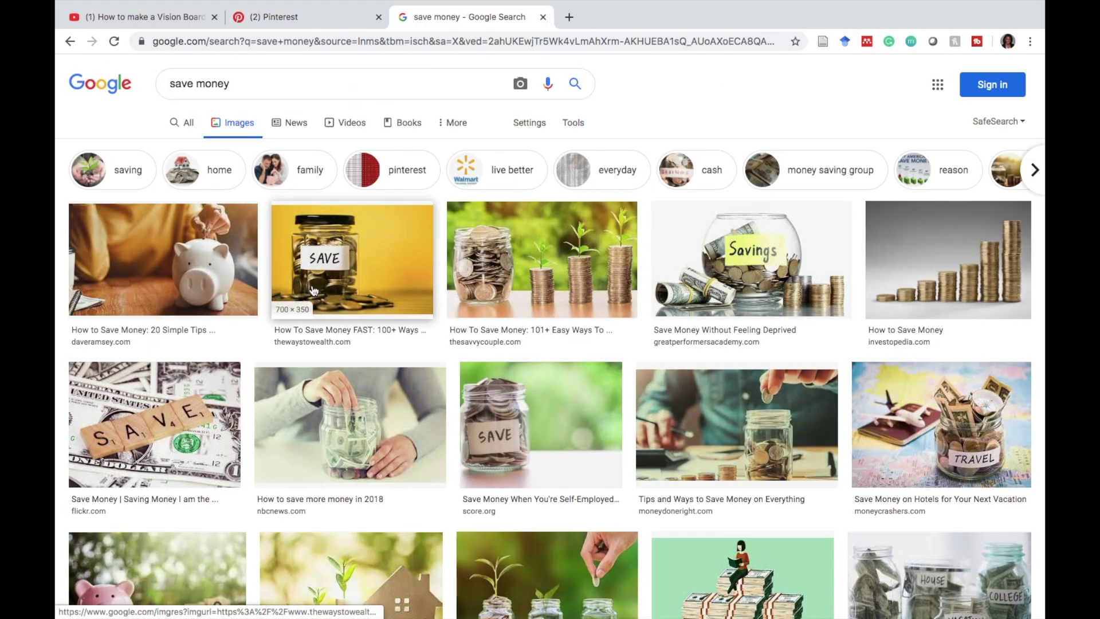
{"action": "scroll", "coordinate": [312, 288], "scroll_direction": "down", "scroll_amount": 5}
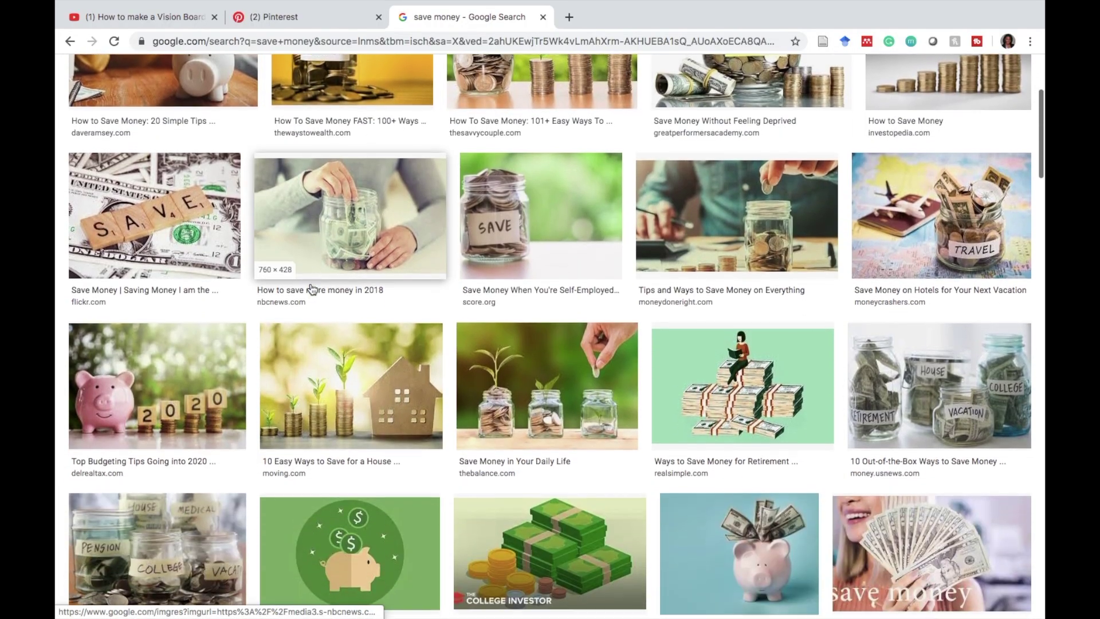
{"action": "scroll", "coordinate": [312, 289], "scroll_direction": "down", "scroll_amount": 2}
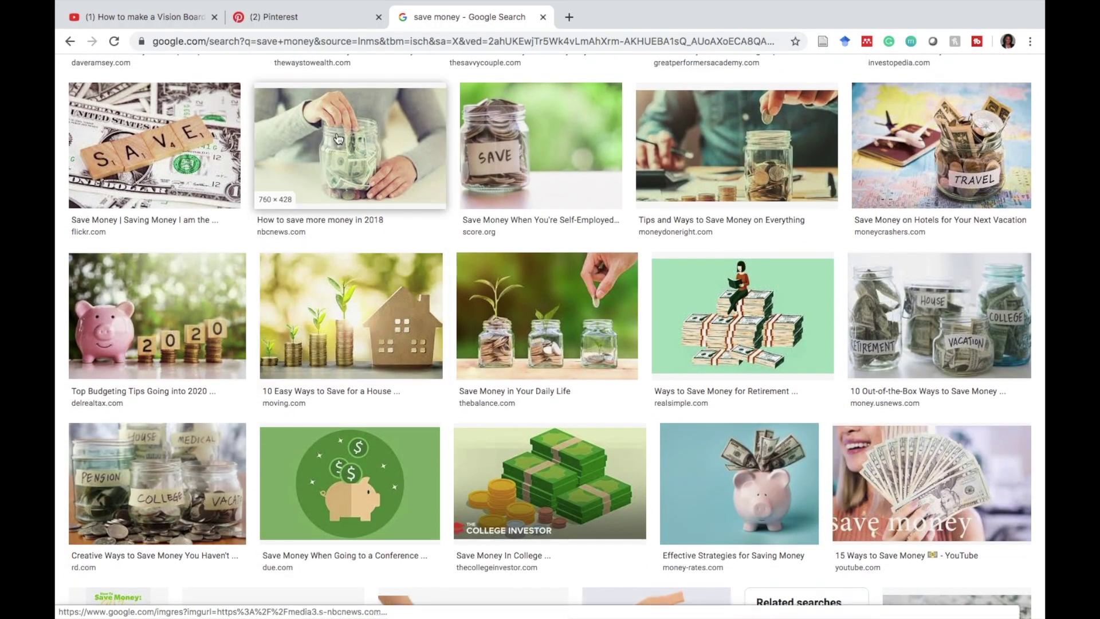
- Copy the Costa Rica pin from the Pinterest board and paste it onto the blank PowerPoint slide
{"action": "left_click", "coordinate": [321, 18]}
{"action": "scroll", "coordinate": [218, 345], "scroll_direction": "up", "scroll_amount": 15}
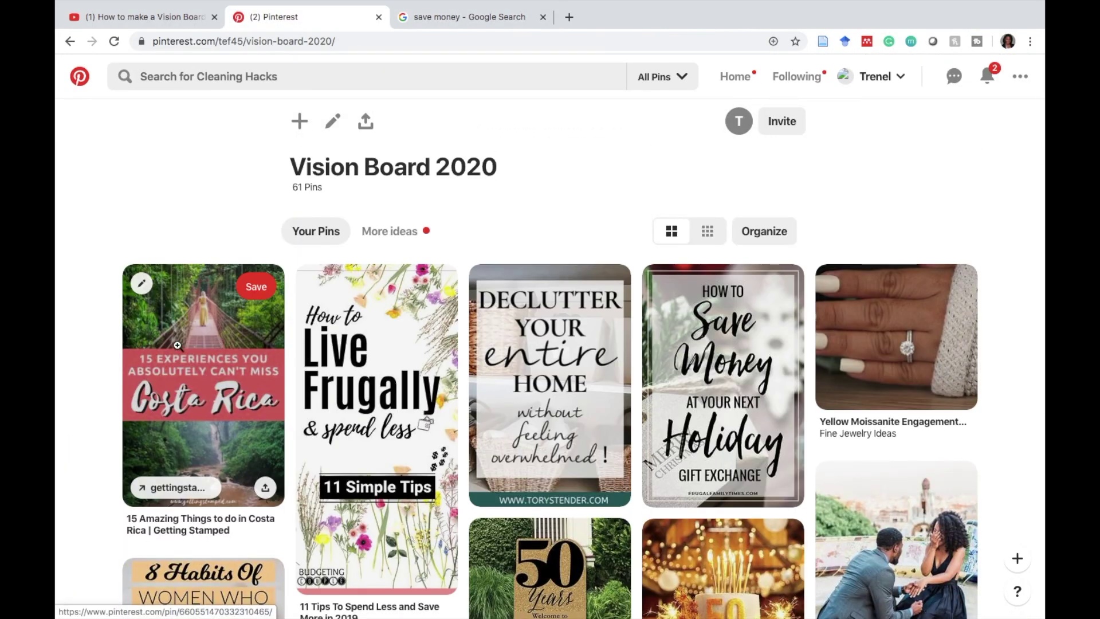
{"action": "right_click", "coordinate": [177, 345]}
{"action": "left_click", "coordinate": [246, 473]}
{"action": "mouse_move", "coordinate": [805, 616]}
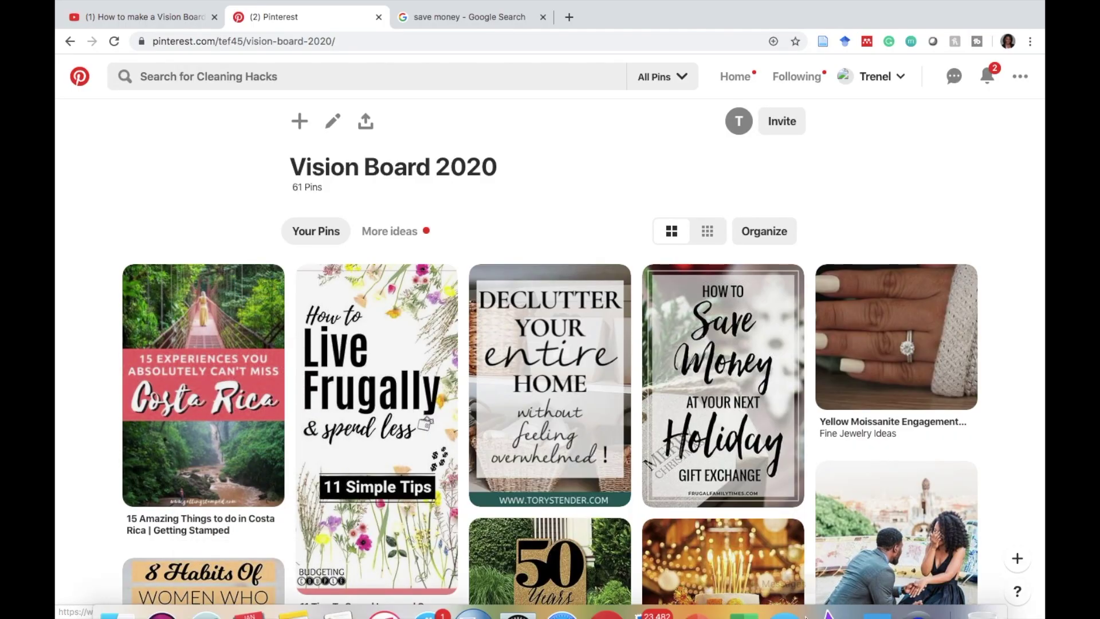
{"action": "mouse_move", "coordinate": [695, 616]}
{"action": "left_click", "coordinate": [695, 590]}
{"action": "key", "text": "super+v"}
{"action": "left_click_drag", "start_coordinate": [494, 402], "coordinate": [495, 375]}
{"action": "key", "text": "super+z"}
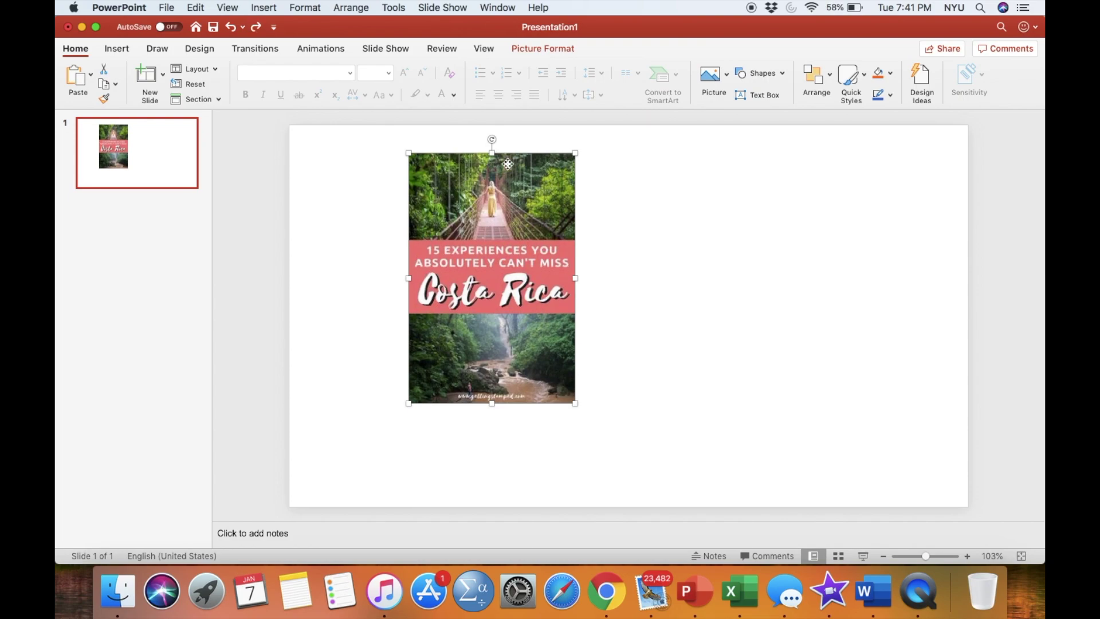
- Crop the Costa Rica picture to its title and the waterfall, and move it to the slide's upper-left corner
{"action": "double_click", "coordinate": [511, 205]}
{"action": "left_click", "coordinate": [666, 79]}
{"action": "left_click_drag", "start_coordinate": [407, 176], "coordinate": [409, 270]}
{"action": "left_click_drag", "start_coordinate": [405, 378], "coordinate": [405, 380]}
{"action": "left_click_drag", "start_coordinate": [407, 327], "coordinate": [313, 214]}
- Copy the "How to Live Frugally & spend less" pin from the Pinterest board and paste it onto the PowerPoint slide
{"action": "left_click", "coordinate": [606, 590]}
{"action": "right_click", "coordinate": [401, 347]}
{"action": "key", "text": "super+Tab"}
{"action": "key", "text": "super+v"}
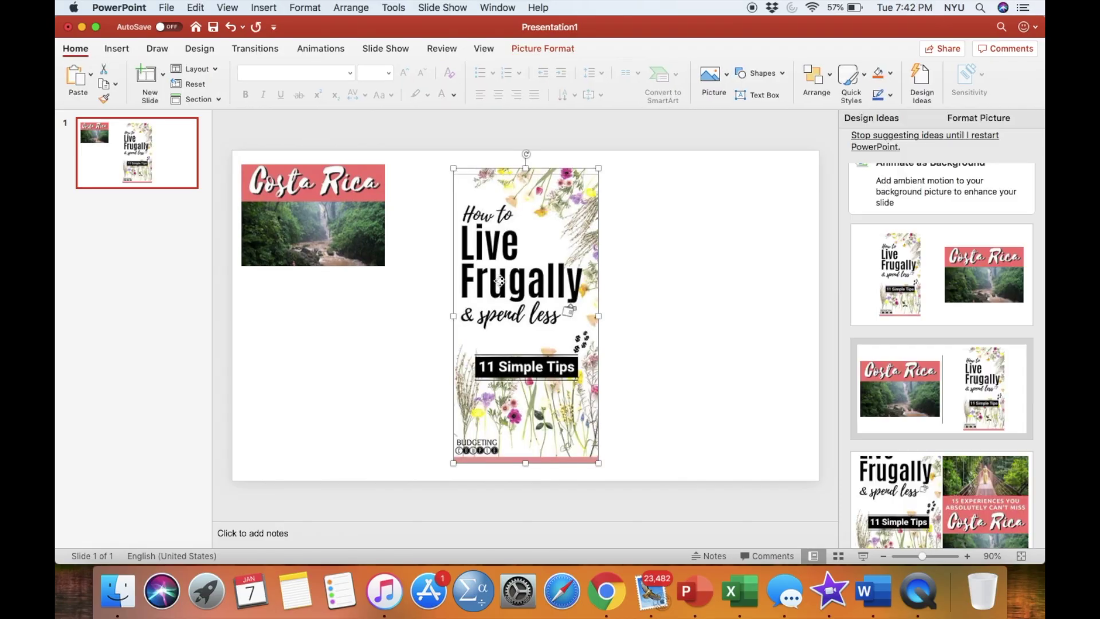
- Crop the frugal living picture to "Live Frugally & spend less" and place it beside the Costa Rica picture
{"action": "left_click", "coordinate": [665, 74]}
{"action": "left_click_drag", "start_coordinate": [526, 168], "coordinate": [526, 227]}
{"action": "left_click_drag", "start_coordinate": [525, 460], "coordinate": [525, 327]}
{"action": "left_click", "coordinate": [641, 338]}
{"action": "left_click_drag", "start_coordinate": [553, 315], "coordinate": [501, 258]}
- Copy the "Declutter your entire home" pin from the Pinterest board and paste it onto the PowerPoint slide
{"action": "left_click", "coordinate": [606, 590]}
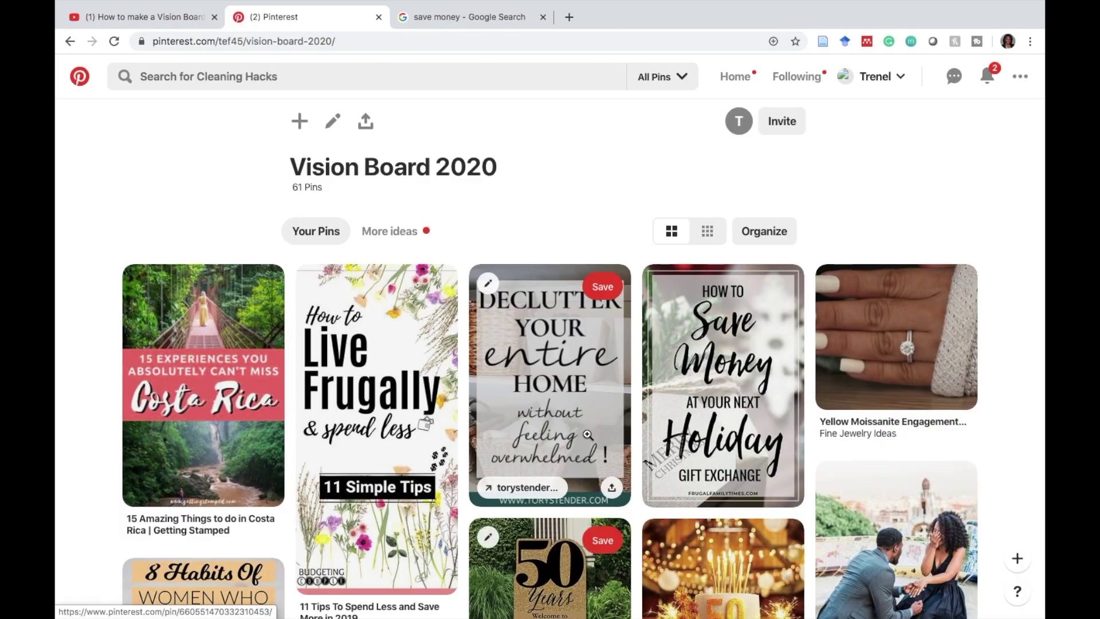
{"action": "right_click", "coordinate": [602, 403]}
{"action": "left_click", "coordinate": [642, 524]}
{"action": "key", "text": "super+Tab"}
{"action": "key", "text": "super+v"}
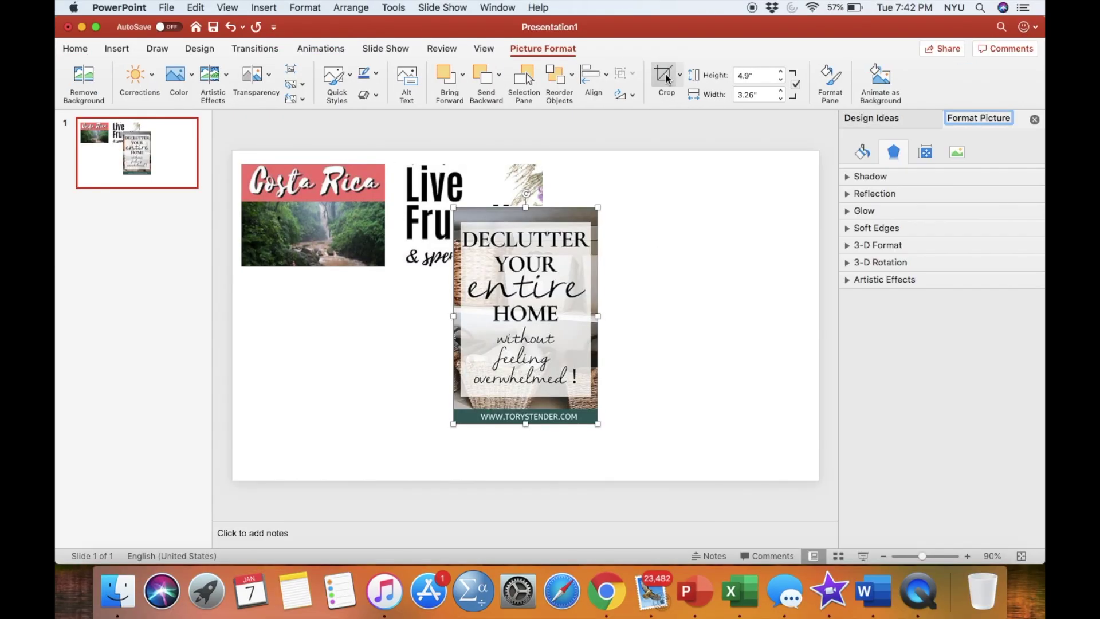
- Crop the declutter picture to the word "DECLUTTER" and place it beside the Live Frugally picture
{"action": "left_click_drag", "start_coordinate": [526, 423], "coordinate": [633, 215]}
{"action": "left_click", "coordinate": [665, 286]}
{"action": "left_click", "coordinate": [645, 321]}
- Copy the "How to Save Money at your next Holiday gift exchange" pin from Pinterest and paste it onto the PowerPoint slide
{"action": "left_click", "coordinate": [606, 591]}
{"action": "right_click", "coordinate": [702, 334]}
{"action": "left_click", "coordinate": [730, 454]}
{"action": "key", "text": "super+Tab"}
{"action": "key", "text": "super+v"}
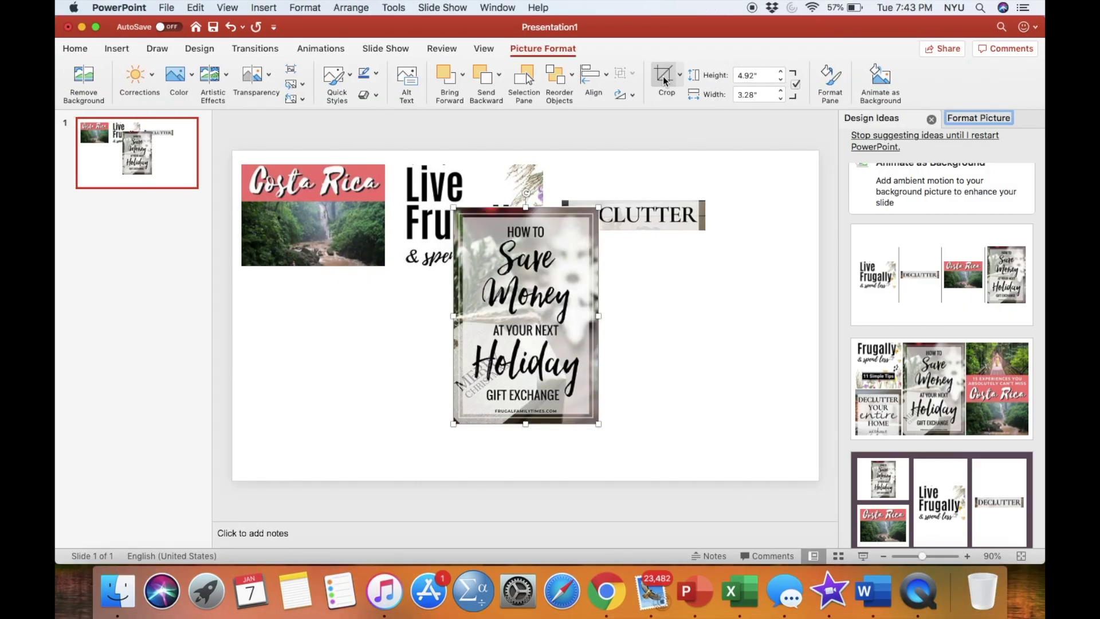
- Crop the holiday savings picture to the words "Save Money" and move it to the slide's right side below DECLUTTER
{"action": "left_click_drag", "start_coordinate": [523, 240], "coordinate": [524, 242]}
{"action": "left_click_drag", "start_coordinate": [526, 422], "coordinate": [499, 323]}
{"action": "left_click", "coordinate": [647, 366]}
{"action": "left_click_drag", "start_coordinate": [525, 280], "coordinate": [630, 284]}
- Copy the engagement ring pin from the Pinterest board and paste it onto the PowerPoint slide
{"action": "left_click", "coordinate": [605, 590]}
{"action": "right_click", "coordinate": [871, 338]}
{"action": "left_click", "coordinate": [920, 455]}
{"action": "key", "text": "super+Tab"}
{"action": "key", "text": "super+v"}
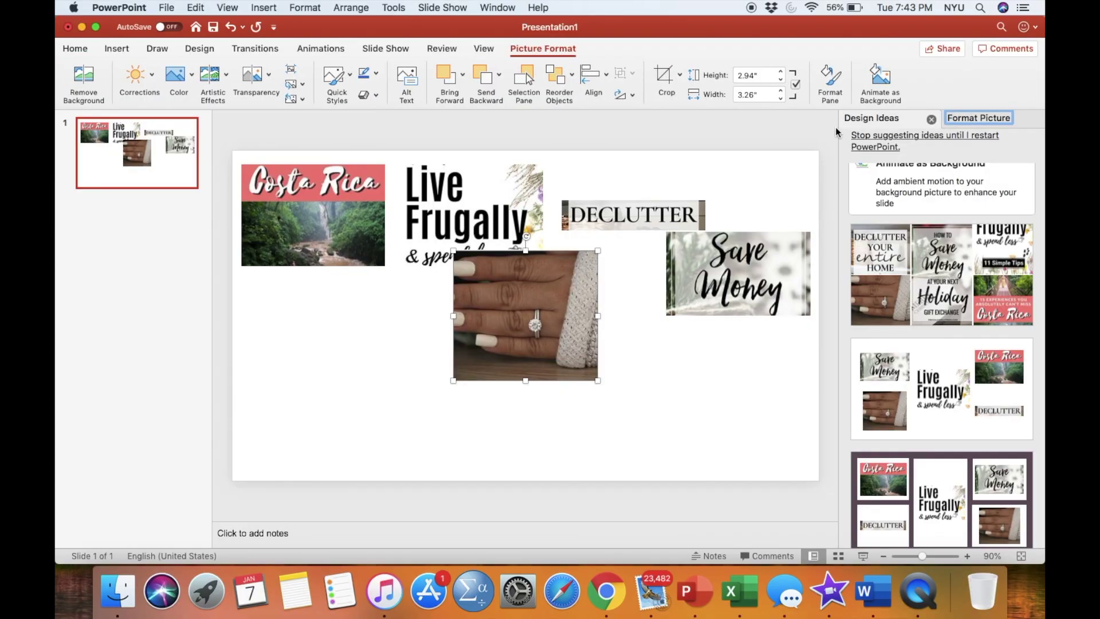
- Crop the engagement ring picture closer around the hand and place it below the Costa Rica picture
{"action": "left_click_drag", "start_coordinate": [567, 282], "coordinate": [407, 320]}
{"action": "left_click", "coordinate": [664, 77]}
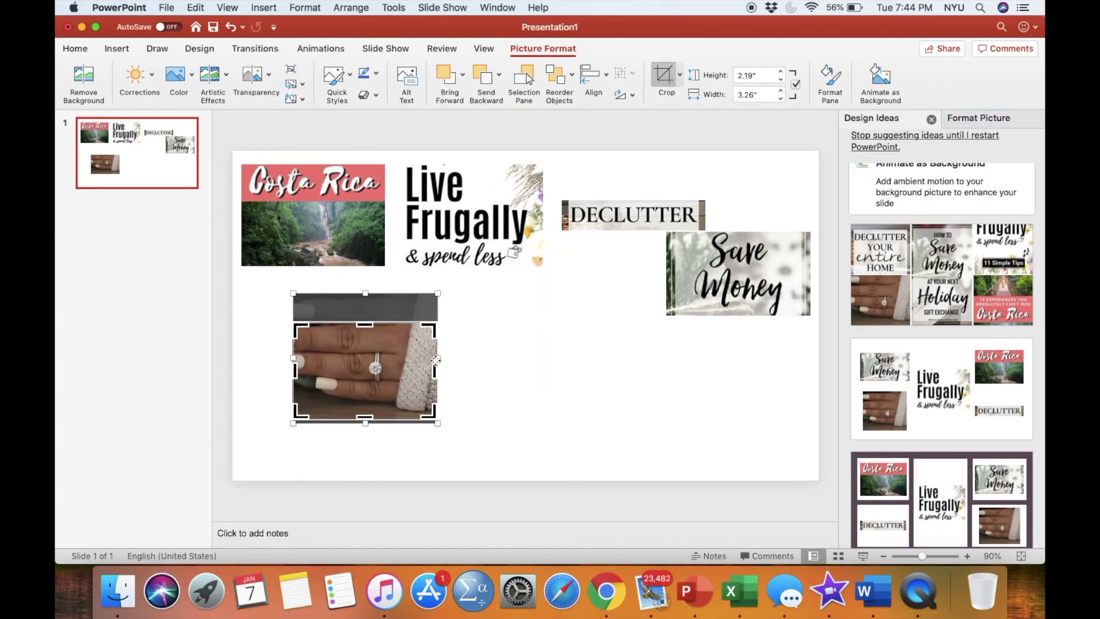
{"action": "left_click_drag", "start_coordinate": [428, 412], "coordinate": [419, 403]}
{"action": "left_click", "coordinate": [469, 382]}
{"action": "left_click_drag", "start_coordinate": [356, 363], "coordinate": [264, 310]}
- Add the "8 Habits of Women" pin to the slide, cropped to the money jar and placed beside the ring picture
{"action": "double_click", "coordinate": [242, 326]}
{"action": "left_click", "coordinate": [399, 434]}
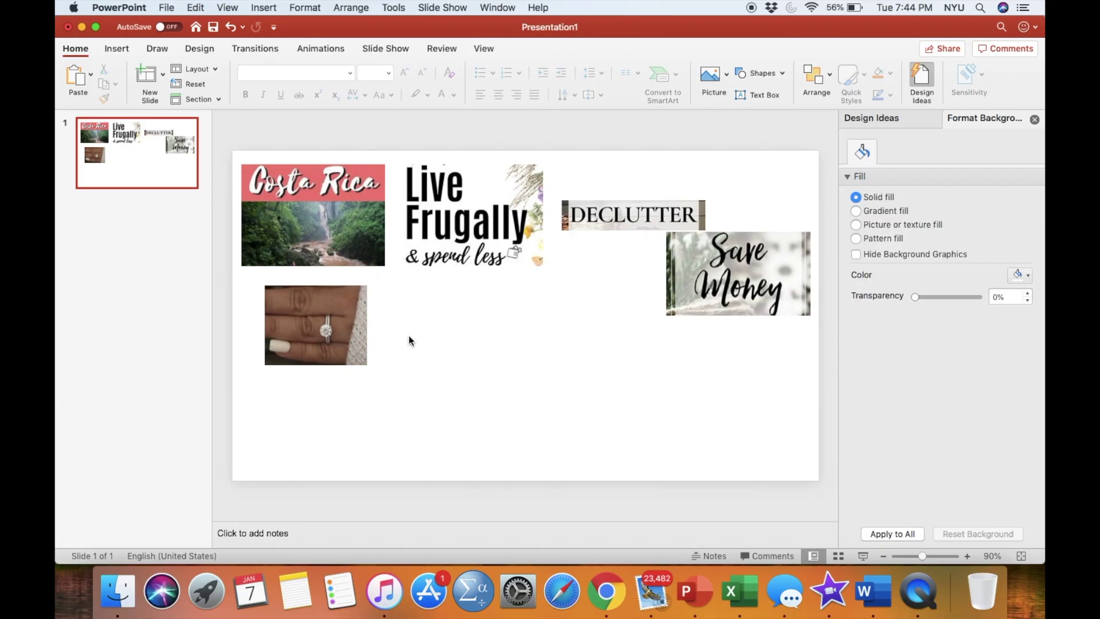
{"action": "key", "text": "super+v"}
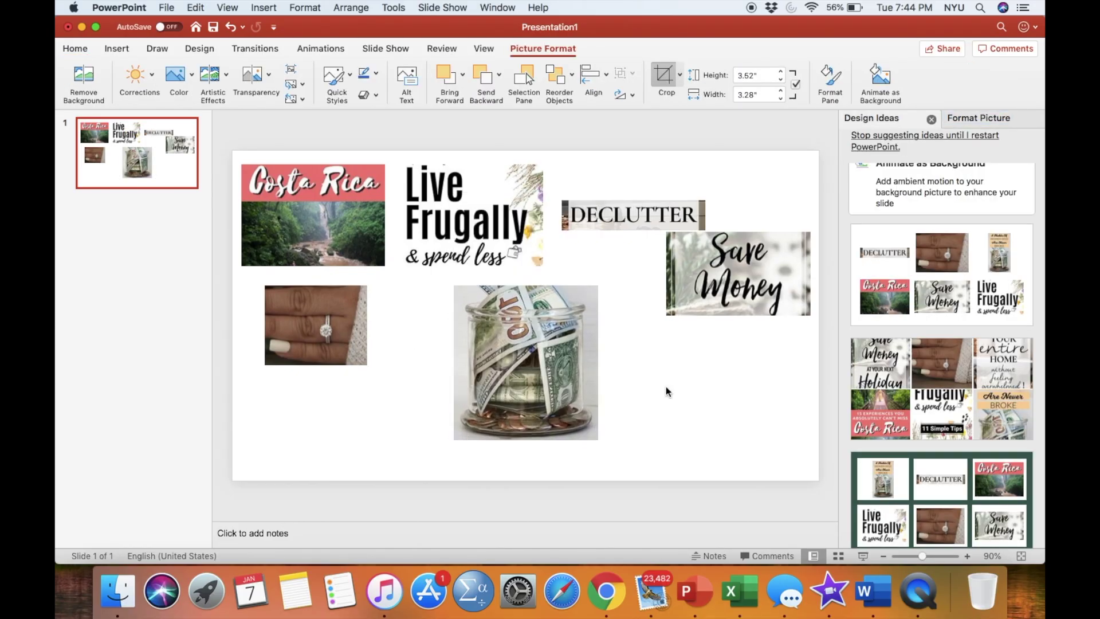
{"action": "left_click_drag", "start_coordinate": [663, 388], "coordinate": [612, 346]}
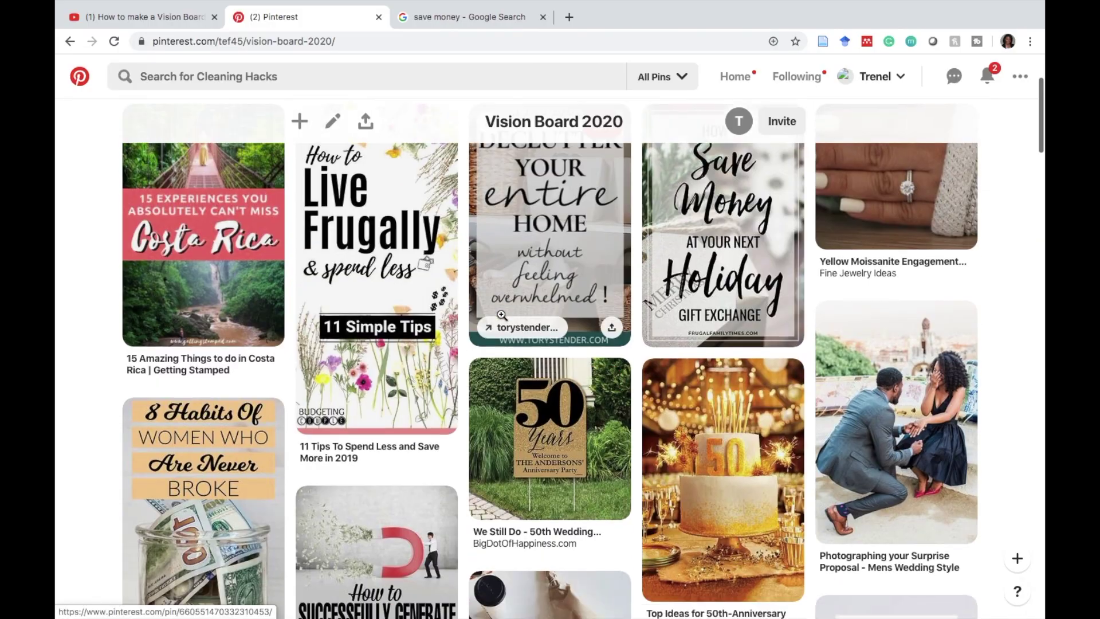
- Copy the "Multiple Streams of Income" pin from the Pinterest board and paste it onto the PowerPoint slide
{"action": "scroll", "coordinate": [502, 315], "scroll_direction": "down", "scroll_amount": 5}
{"action": "right_click", "coordinate": [405, 228]}
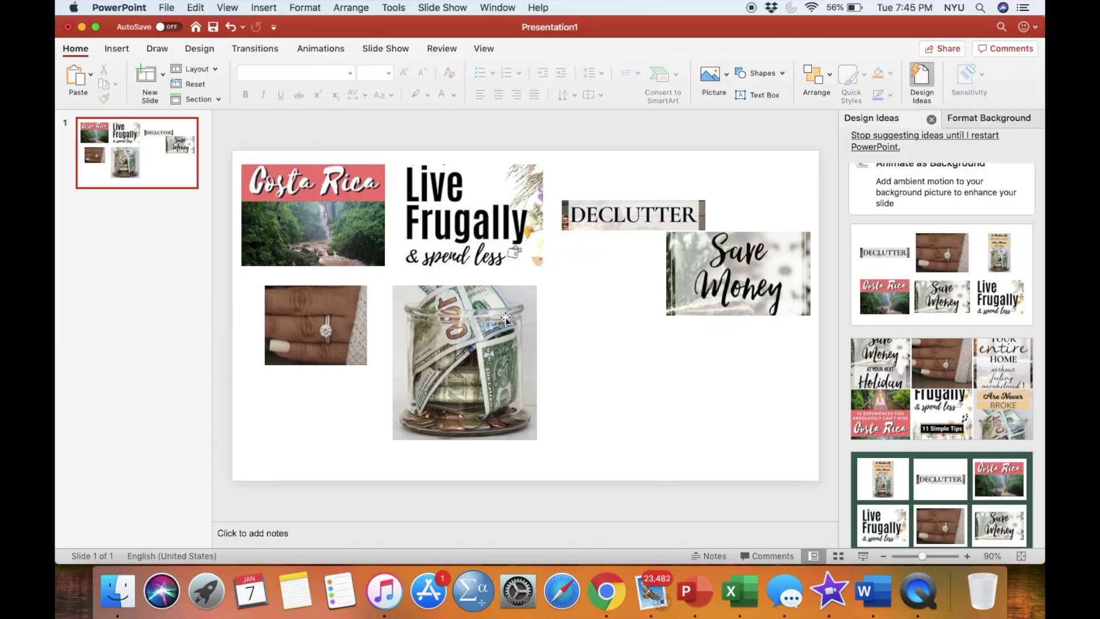
{"action": "key", "text": "super+v"}
- Crop the income picture to its headline text and place it below the Save Money picture
{"action": "left_click_drag", "start_coordinate": [519, 208], "coordinate": [517, 292]}
{"action": "left_click", "coordinate": [680, 367]}
{"action": "left_click_drag", "start_coordinate": [525, 366], "coordinate": [692, 377]}
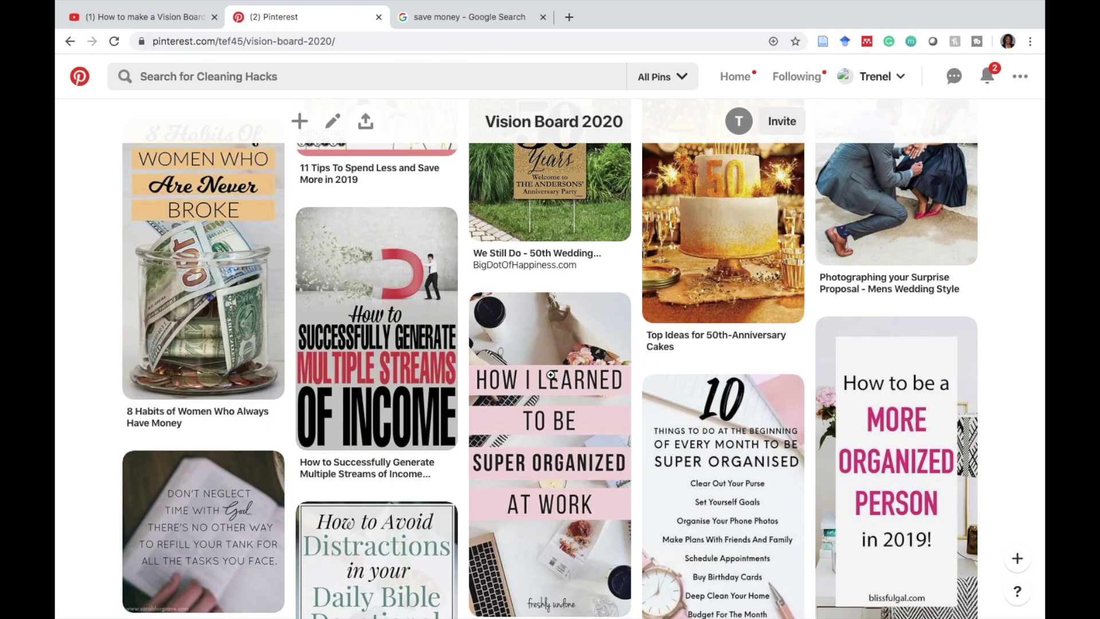
- Add the 50th anniversary sign pin from the Pinterest board to the slide and crop it to "50 Years"
{"action": "scroll", "coordinate": [550, 344], "scroll_direction": "up", "scroll_amount": 3}
{"action": "right_click", "coordinate": [562, 258]}
{"action": "left_click", "coordinate": [602, 373]}
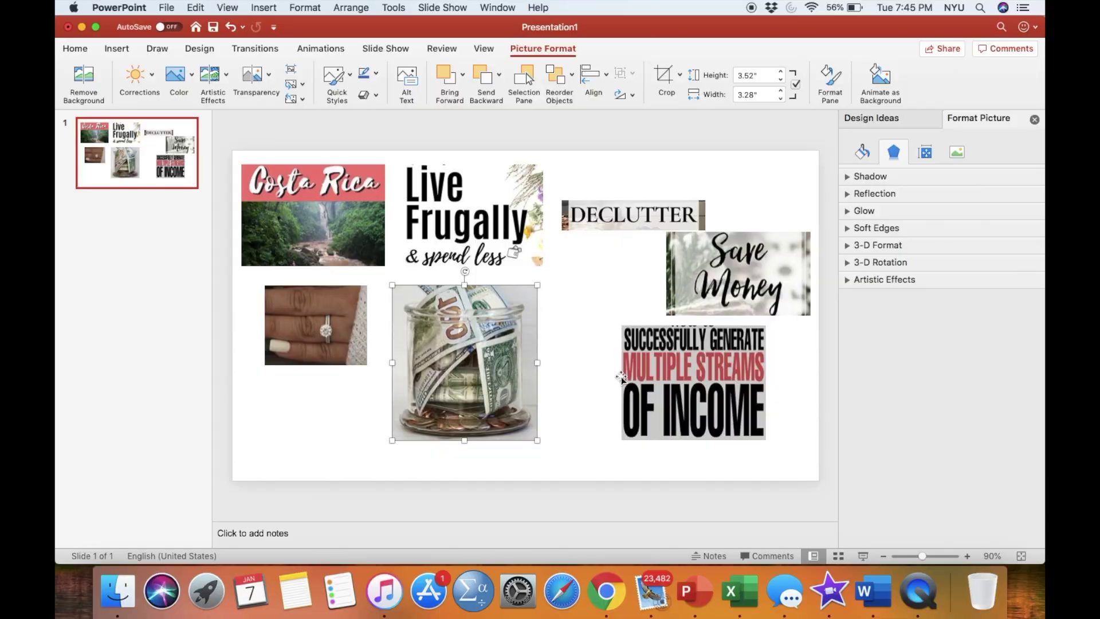
{"action": "key", "text": "super+v"}
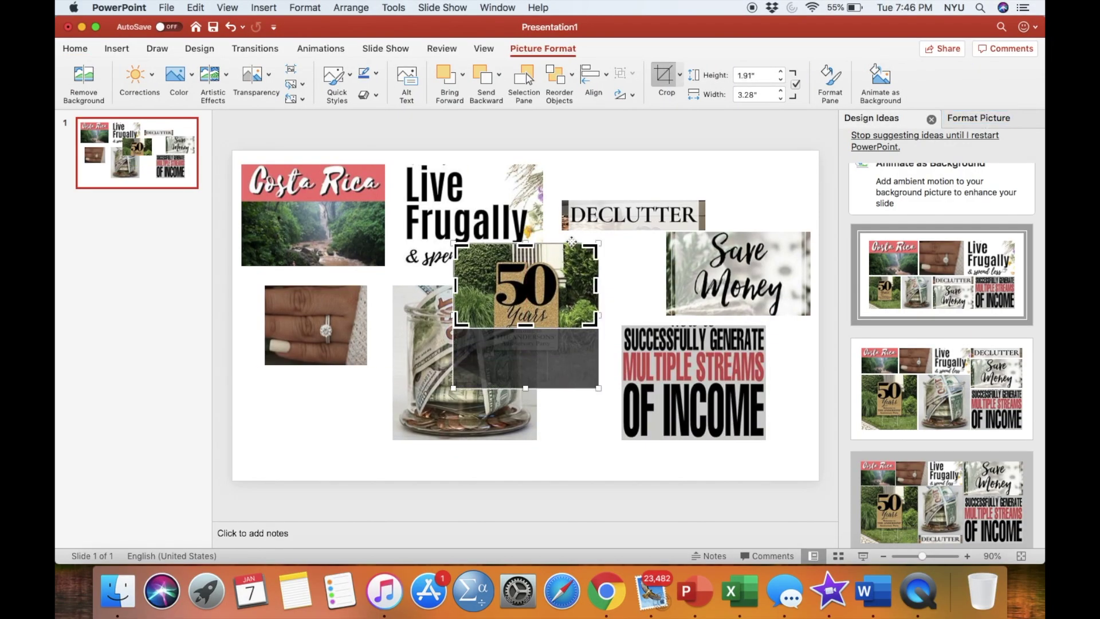
{"action": "left_click_drag", "start_coordinate": [474, 254], "coordinate": [480, 247]}
- Add the anniversary cake, proposal and devotion quote pins from Pinterest to the slide, cropping the quote picture to its text
{"action": "key", "text": "super+Tab"}
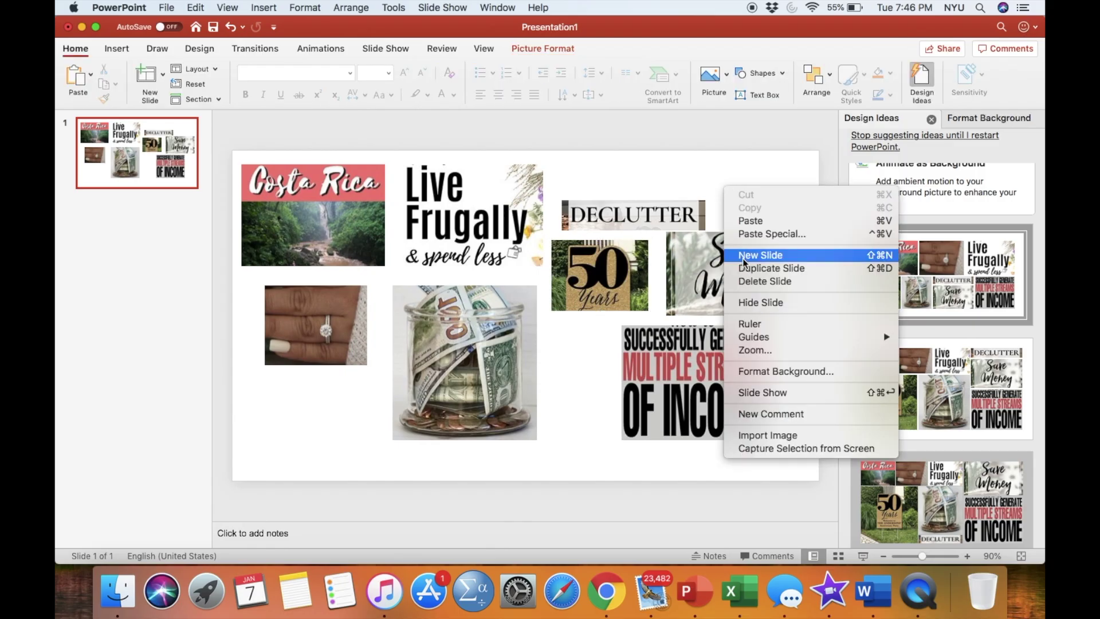
{"action": "left_click", "coordinate": [744, 219]}
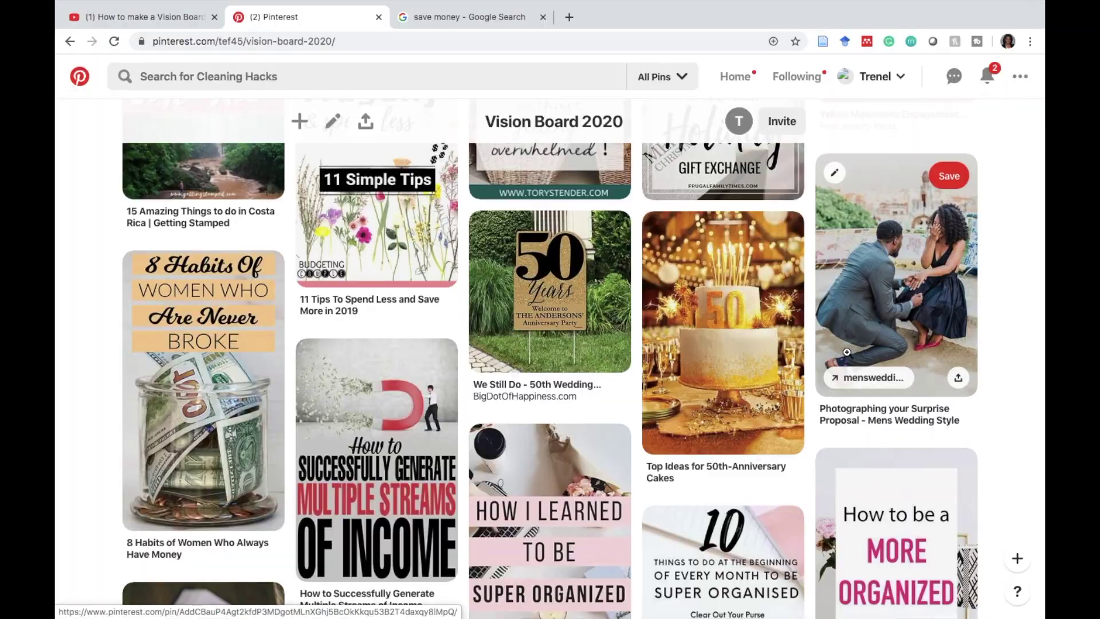
{"action": "left_click", "coordinate": [396, 360]}
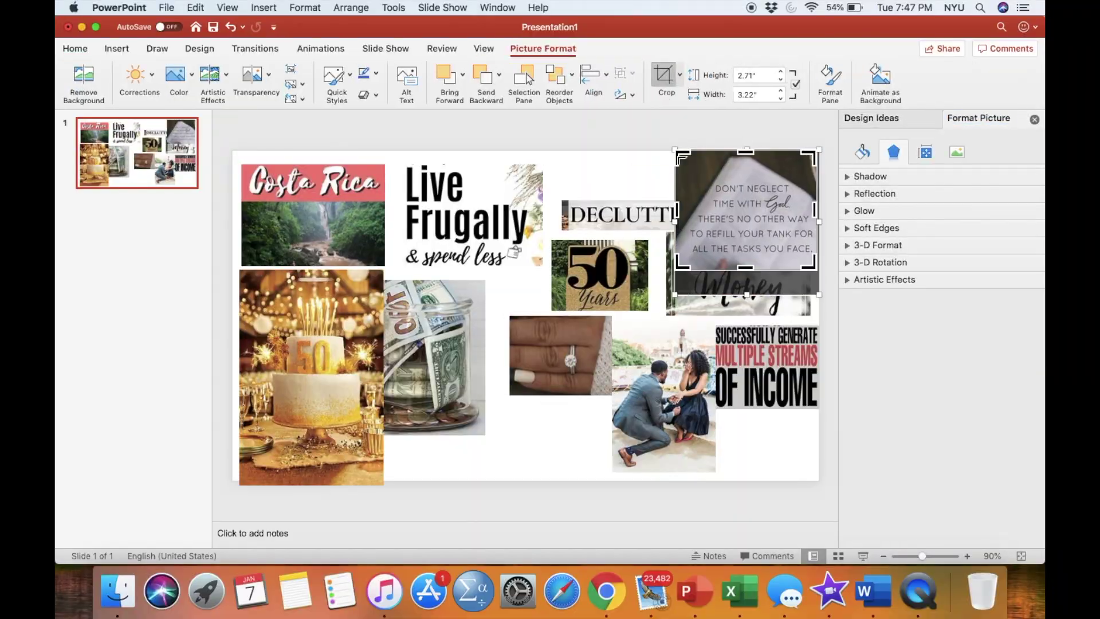
{"action": "left_click", "coordinate": [623, 184]}
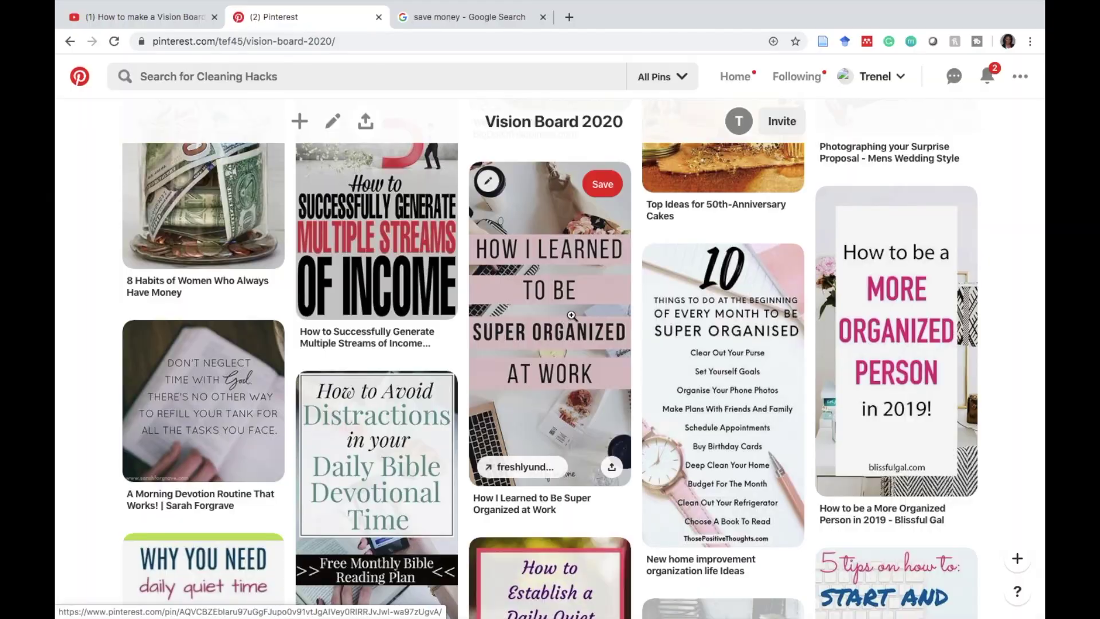
- Add the "How I Learned to Be Super Organized at Work" pin to the slide, cropped to "Super Organized at Work"
{"action": "right_click", "coordinate": [571, 315]}
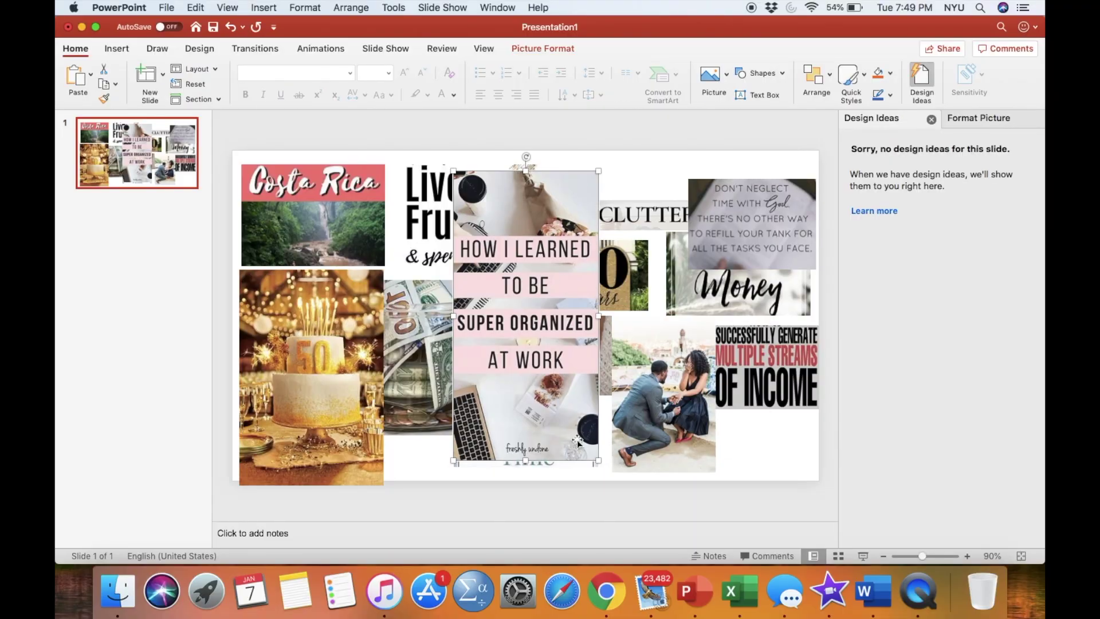
{"action": "left_click_drag", "start_coordinate": [526, 266], "coordinate": [526, 310]}
- Shrink the Costa Rica, anniversary cake and money jar pictures to free up space on the slide
{"action": "left_click", "coordinate": [313, 229]}
{"action": "left_click_drag", "start_coordinate": [384, 266], "coordinate": [347, 240]}
{"action": "left_click_drag", "start_coordinate": [383, 270], "coordinate": [321, 361]}
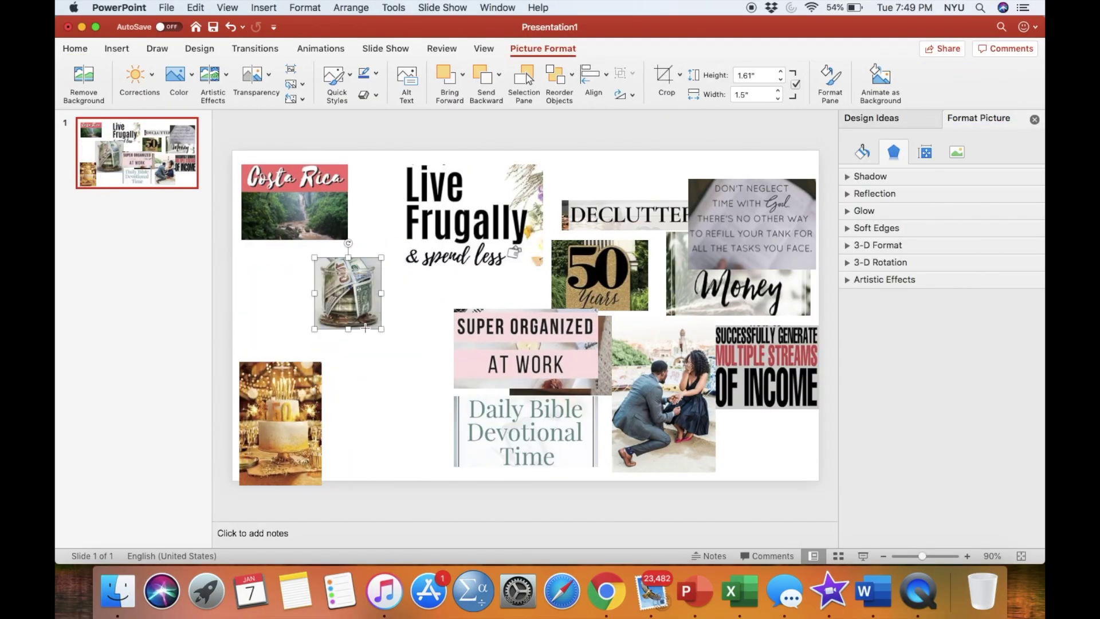
- Move the Super Organized, Daily Bible Devotional and ring pictures further left on the slide
{"action": "left_click_drag", "start_coordinate": [526, 349], "coordinate": [372, 292]}
{"action": "left_click_drag", "start_coordinate": [524, 432], "coordinate": [399, 415]}
{"action": "left_click_drag", "start_coordinate": [561, 356], "coordinate": [477, 331]}
- Reposition the devotion quote, proposal, Multiple Streams of Income and Save Money pictures on the slide's right half so they no longer overlap
{"action": "left_click_drag", "start_coordinate": [785, 203], "coordinate": [788, 183]}
{"action": "left_click_drag", "start_coordinate": [663, 395], "coordinate": [611, 402]}
{"action": "left_click_drag", "start_coordinate": [767, 367], "coordinate": [743, 399]}
{"action": "left_click_drag", "start_coordinate": [738, 280], "coordinate": [734, 320]}
{"action": "left_click_drag", "start_coordinate": [755, 200], "coordinate": [754, 212]}
- Crop the hand picture tightly around the ring, to about 0.89 by 1.05 inches
{"action": "left_click", "coordinate": [477, 332]}
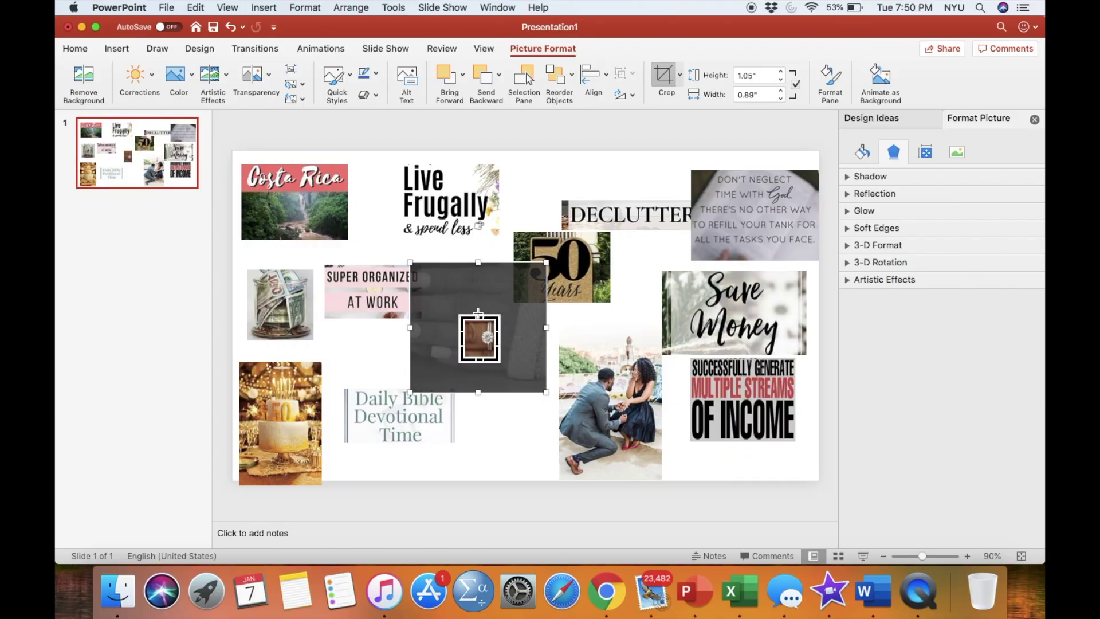
{"action": "left_click", "coordinate": [443, 458]}
- Copy the "How to be a More Organized Person" pin from the Pinterest board and paste it onto the PowerPoint slide
{"action": "key", "text": "ctrl+Right"}
{"action": "right_click", "coordinate": [894, 229]}
{"action": "left_click", "coordinate": [802, 290]}
{"action": "key", "text": "ctrl+Left"}
{"action": "key", "text": "super+v"}
- Crop the new picture from above and below to the words "More Organized Person"
{"action": "left_click", "coordinate": [666, 81]}
{"action": "left_click_drag", "start_coordinate": [526, 179], "coordinate": [525, 251]}
{"action": "left_click_drag", "start_coordinate": [526, 453], "coordinate": [526, 364]}
{"action": "left_click", "coordinate": [510, 465]}
{"action": "left_click", "coordinate": [526, 321]}
- Add the "Why you need daily quiet time with God" pin, cropped to "daily quiet time with God", below the Super Organized picture
{"action": "key", "text": "ctrl+Right"}
{"action": "scroll", "coordinate": [203, 350], "scroll_direction": "down", "scroll_amount": 3}
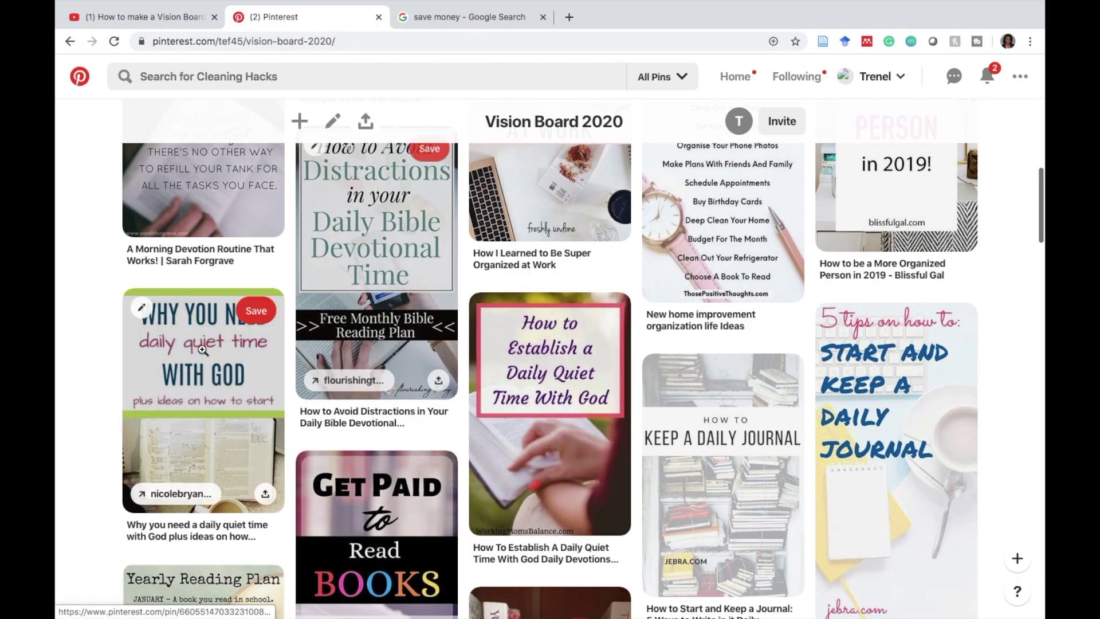
{"action": "right_click", "coordinate": [202, 350]}
{"action": "left_click", "coordinate": [240, 466]}
{"action": "key", "text": "super+Tab"}
{"action": "key", "text": "super+v"}
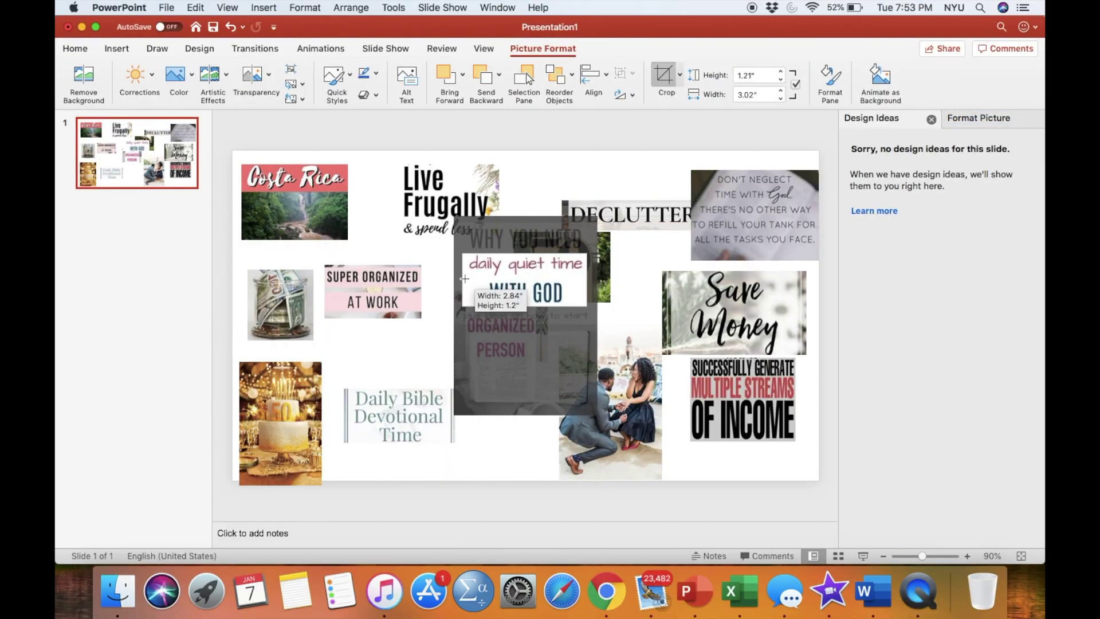
{"action": "left_click", "coordinate": [497, 458]}
{"action": "left_click_drag", "start_coordinate": [524, 281], "coordinate": [514, 397]}
- Add the daily quiet time pin to the slide again and crop this copy to the open Bible photo
{"action": "left_click", "coordinate": [616, 611]}
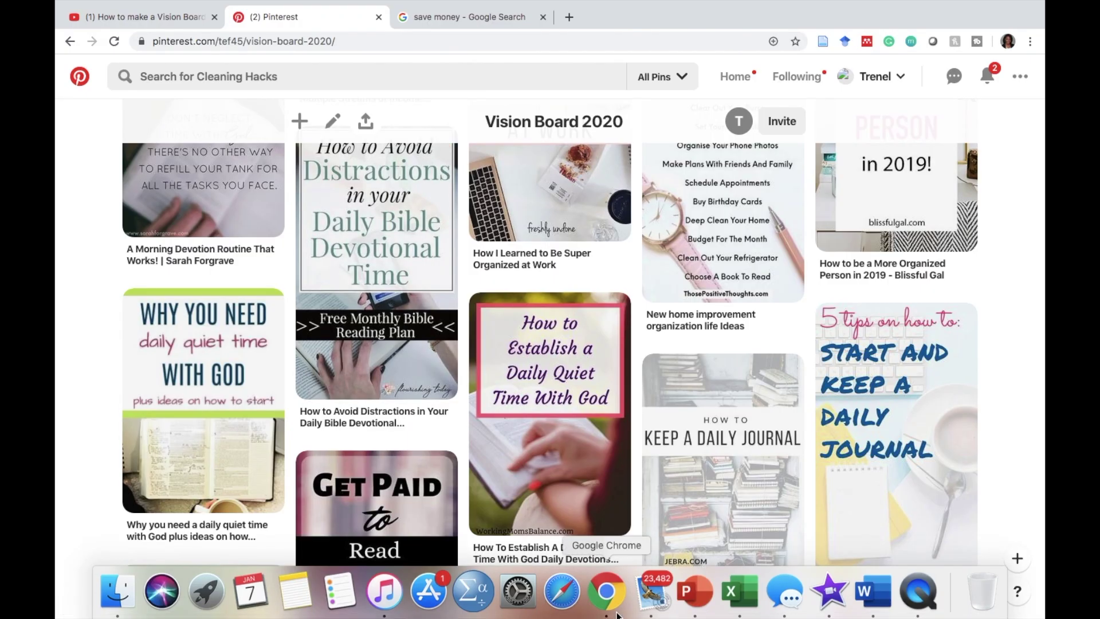
{"action": "left_click", "coordinate": [695, 594]}
{"action": "left_click_drag", "start_coordinate": [526, 415], "coordinate": [519, 354]}
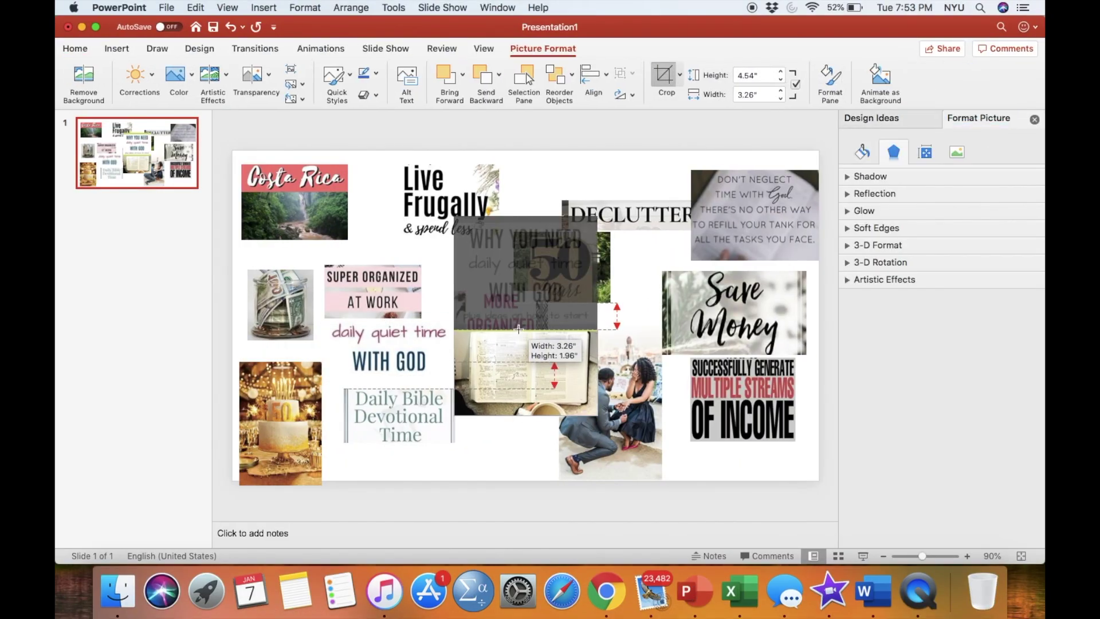
{"action": "left_click", "coordinate": [645, 384]}
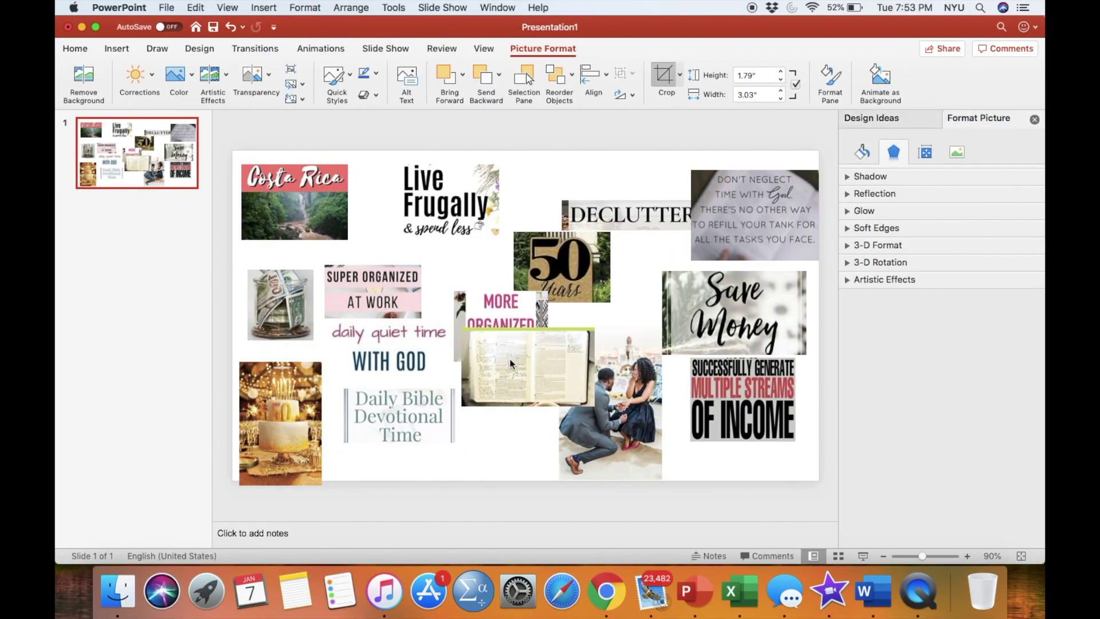
- Move the open Bible picture down to the slide's lower edge, beside the proposal photo
{"action": "left_click_drag", "start_coordinate": [510, 359], "coordinate": [495, 432]}
{"action": "left_click", "coordinate": [487, 385]}
- Add the "Keep a Daily Journal" pin to the slide, cropped to its title and bookshelves, and move it to the slide's upper middle
{"action": "left_click", "coordinate": [606, 591]}
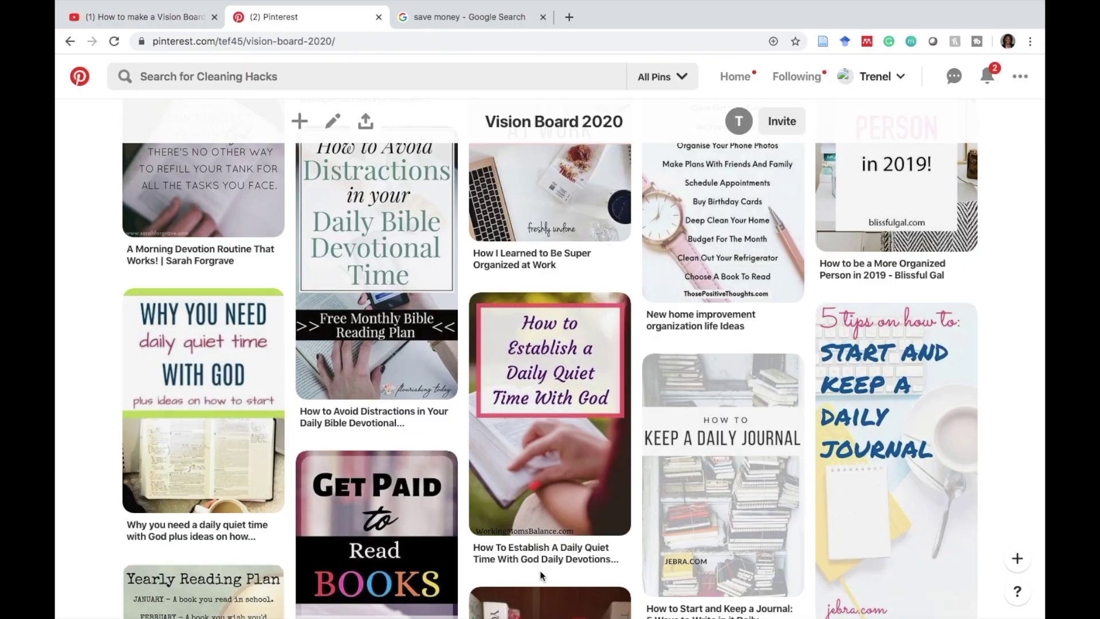
{"action": "right_click", "coordinate": [706, 397]}
{"action": "left_click", "coordinate": [744, 516]}
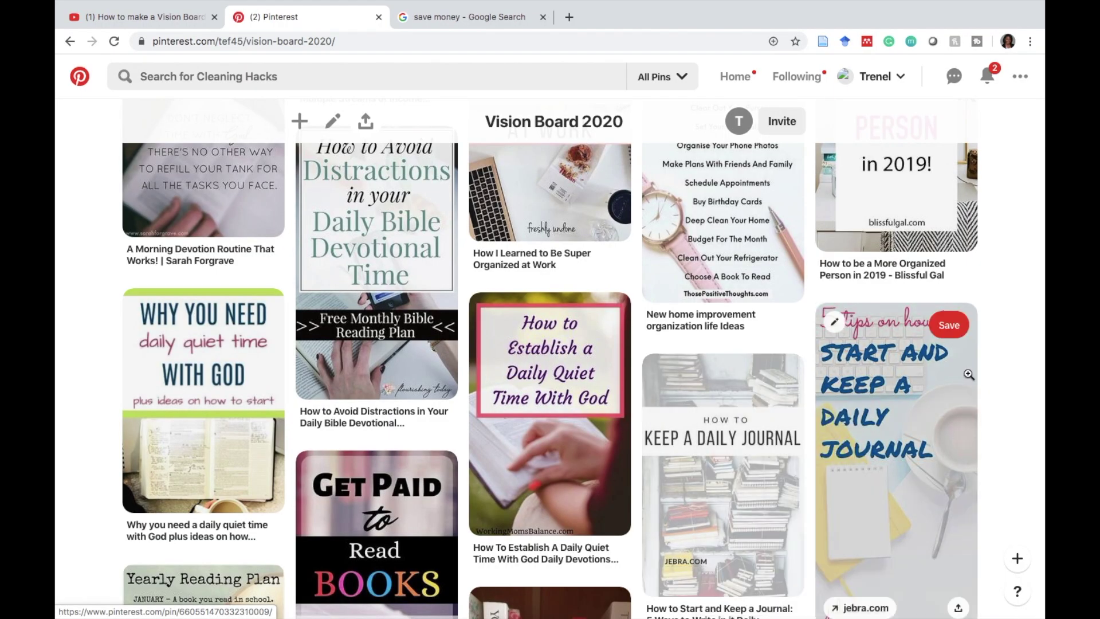
{"action": "key", "text": "super+Tab"}
{"action": "key", "text": "super+v"}
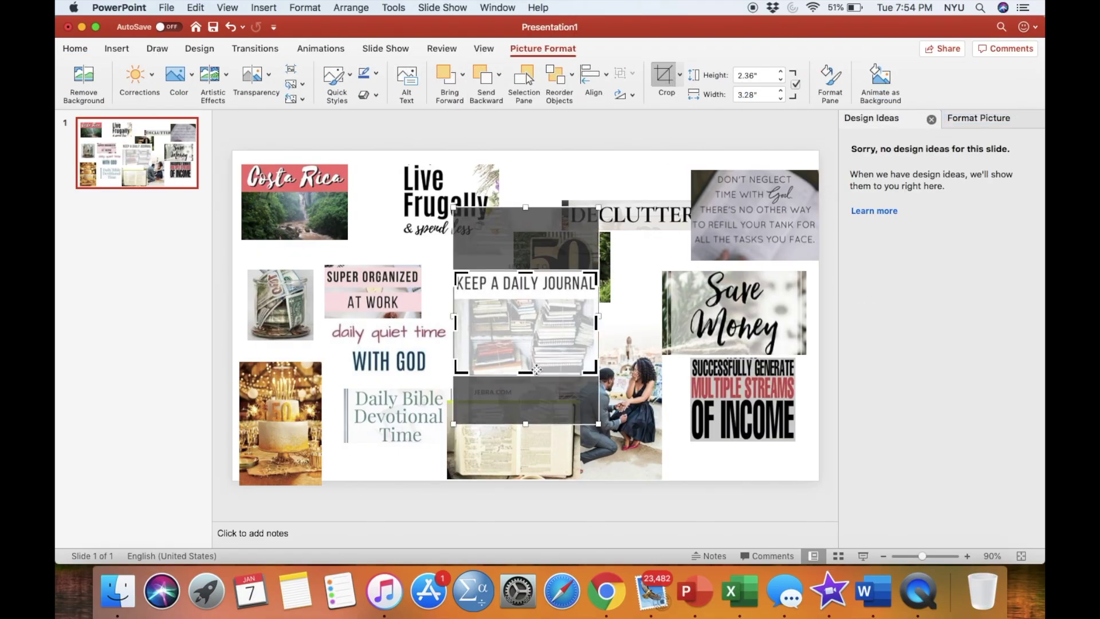
{"action": "left_click", "coordinate": [631, 287]}
{"action": "left_click_drag", "start_coordinate": [543, 329], "coordinate": [600, 164]}
{"action": "left_click", "coordinate": [735, 194]}
- Copy the "Read for an Hour Every Day" pin from the Pinterest board onto the slide and crop it from above
{"action": "key", "text": "super+Tab"}
{"action": "scroll", "coordinate": [423, 333], "scroll_direction": "up", "scroll_amount": 1}
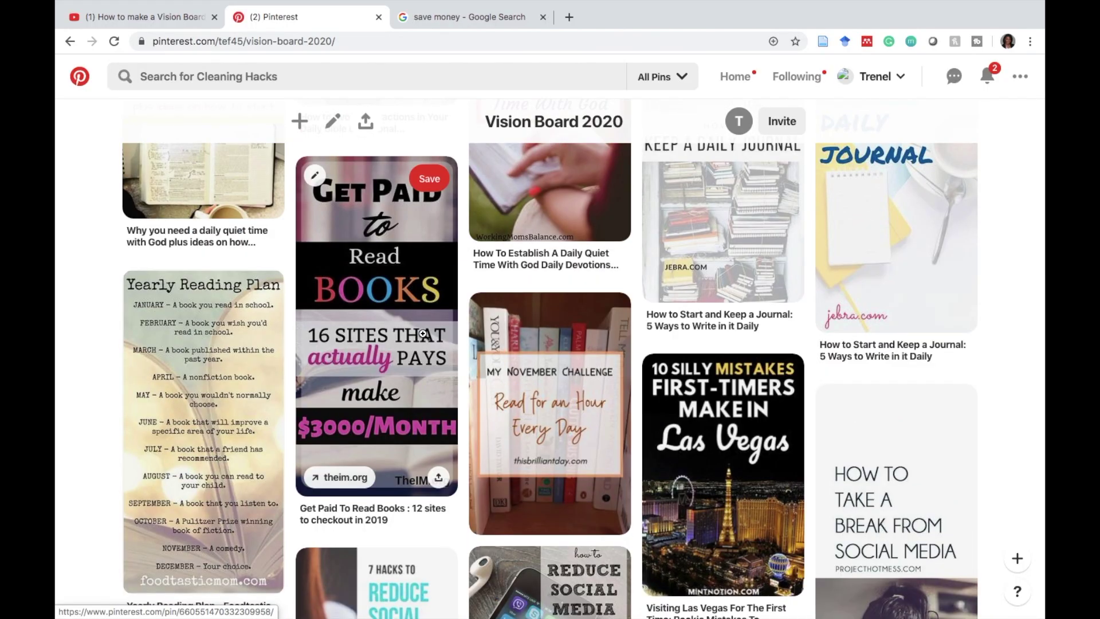
{"action": "right_click", "coordinate": [560, 337]}
{"action": "left_click", "coordinate": [601, 461]}
{"action": "key", "text": "super+Tab"}
{"action": "key", "text": "super+v"}
{"action": "left_click", "coordinate": [673, 94]}
{"action": "left_click_drag", "start_coordinate": [526, 209], "coordinate": [523, 225]}
- Search Google Images for "2020" in Chrome and look through the results for a title picture
{"action": "key", "text": "super+Tab"}
{"action": "left_click", "coordinate": [459, 19]}
{"action": "scroll", "coordinate": [307, 248], "scroll_direction": "up", "scroll_amount": 8}
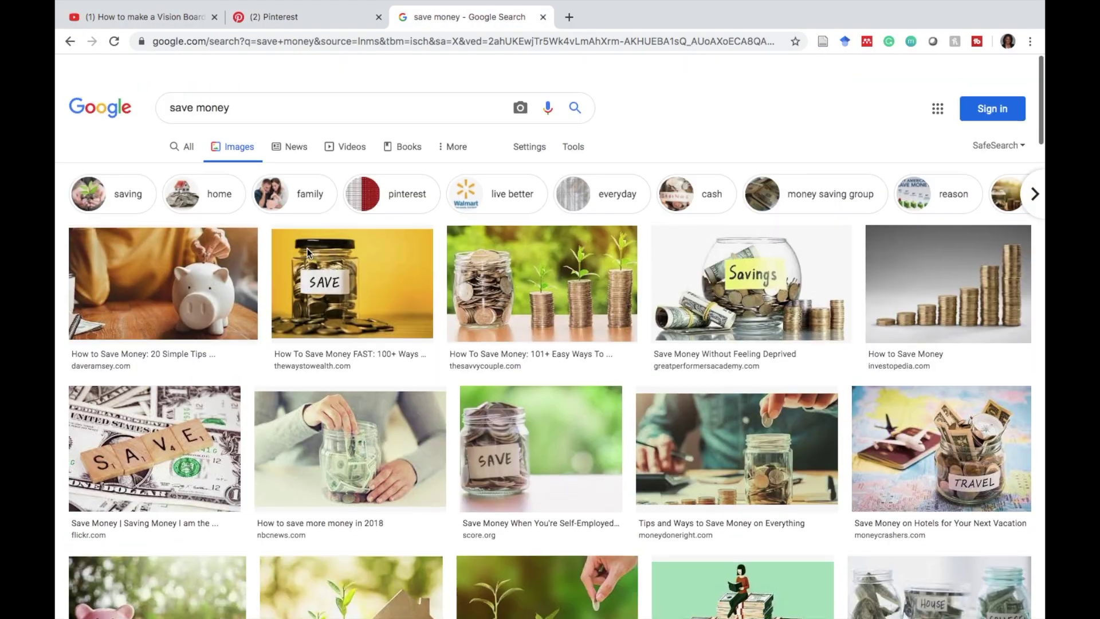
{"action": "scroll", "coordinate": [307, 248], "scroll_direction": "down", "scroll_amount": 1}
{"action": "triple_click", "coordinate": [287, 83]}
{"action": "type", "text": "2020"}
{"action": "key", "text": "Return"}
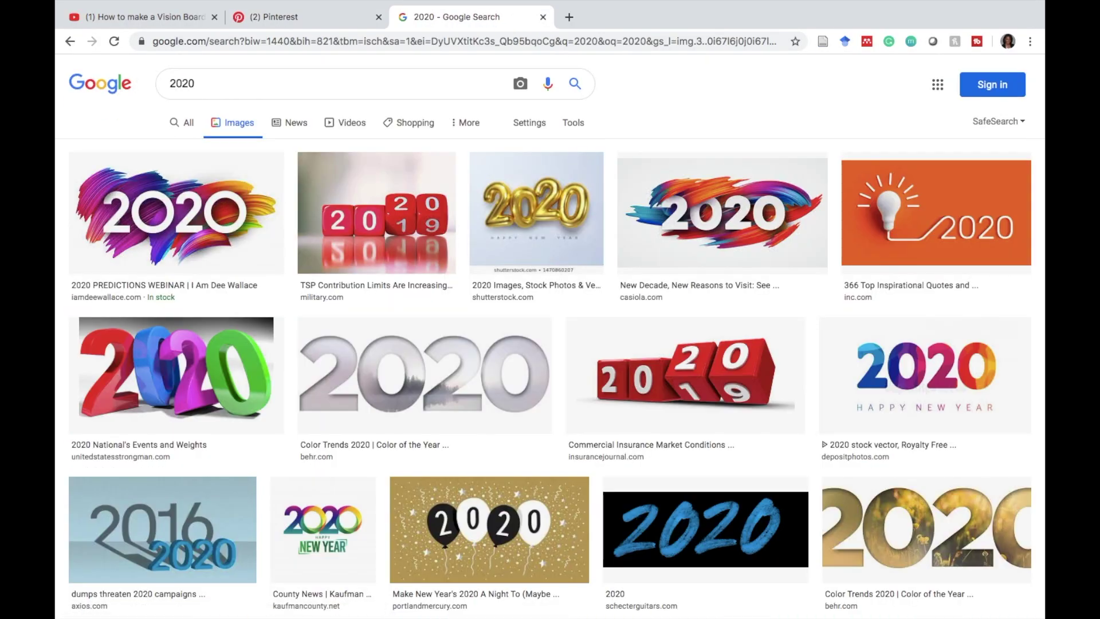
{"action": "scroll", "coordinate": [263, 84], "scroll_direction": "down", "scroll_amount": 20}
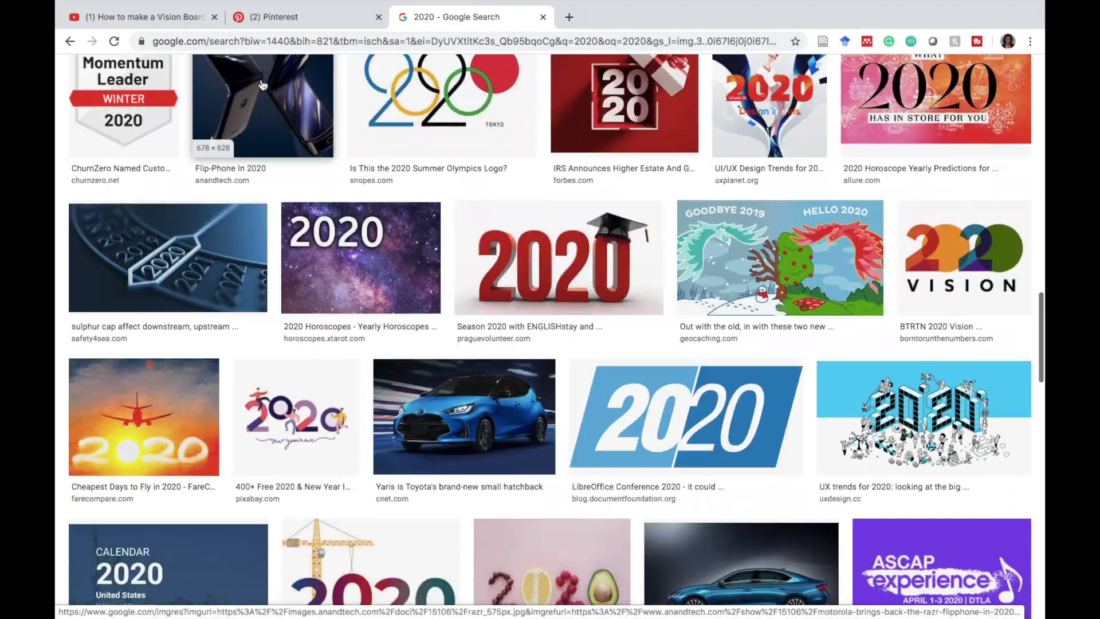
{"action": "scroll", "coordinate": [263, 84], "scroll_direction": "down", "scroll_amount": 20}
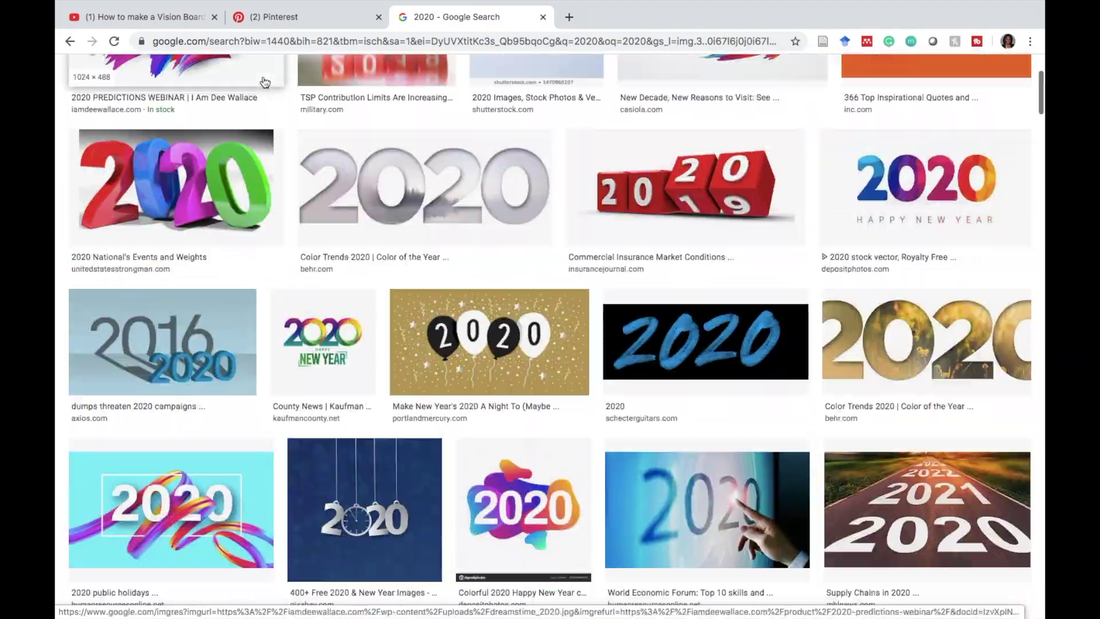
- Refine the image search to "2020 title" and look through the results
{"action": "scroll", "coordinate": [250, 74], "scroll_direction": "up", "scroll_amount": 4}
{"action": "left_click", "coordinate": [250, 83]}
{"action": "type", "text": "title"}
{"action": "key", "text": "Return"}
{"action": "scroll", "coordinate": [287, 92], "scroll_direction": "down", "scroll_amount": 15}
- Copy the watercolour 2020 calendar pin from the Pinterest search results and paste it onto blank slide 3 in PowerPoint
{"action": "left_click", "coordinate": [288, 19]}
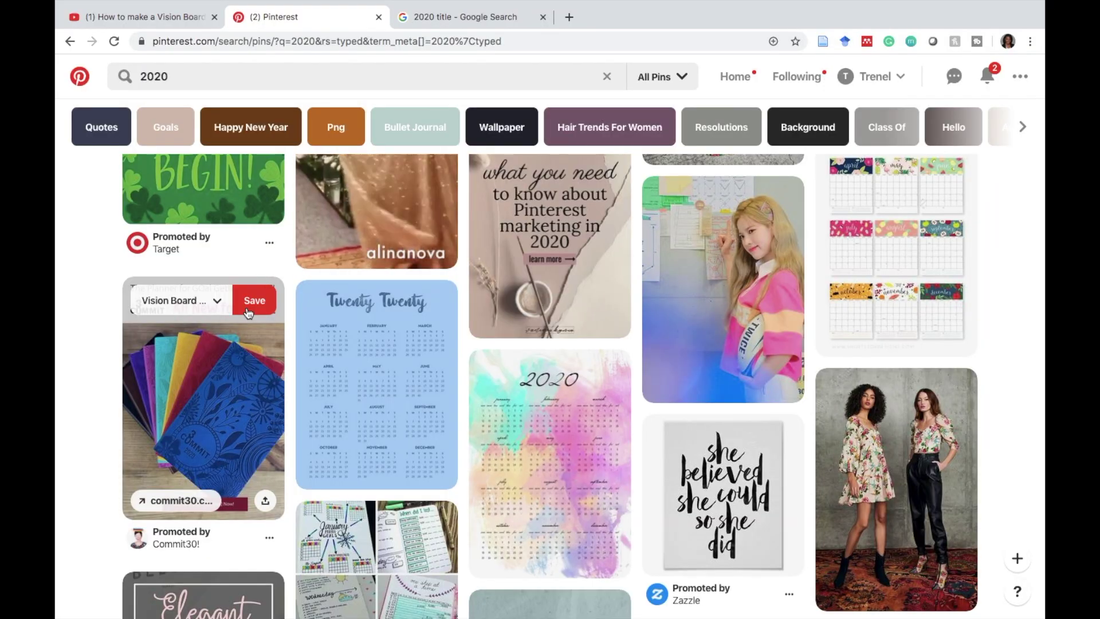
{"action": "right_click", "coordinate": [526, 384]}
{"action": "left_click", "coordinate": [578, 501]}
{"action": "scroll", "coordinate": [699, 307], "scroll_direction": "down", "scroll_amount": 10}
{"action": "scroll", "coordinate": [700, 304], "scroll_direction": "up", "scroll_amount": 2}
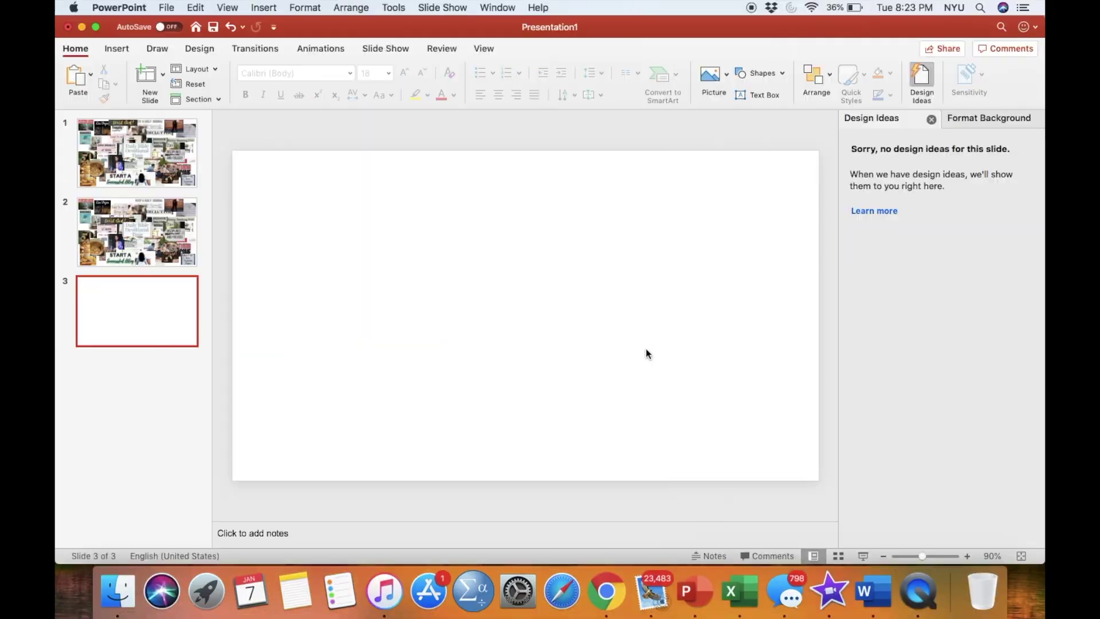
{"action": "key", "text": "super+v"}
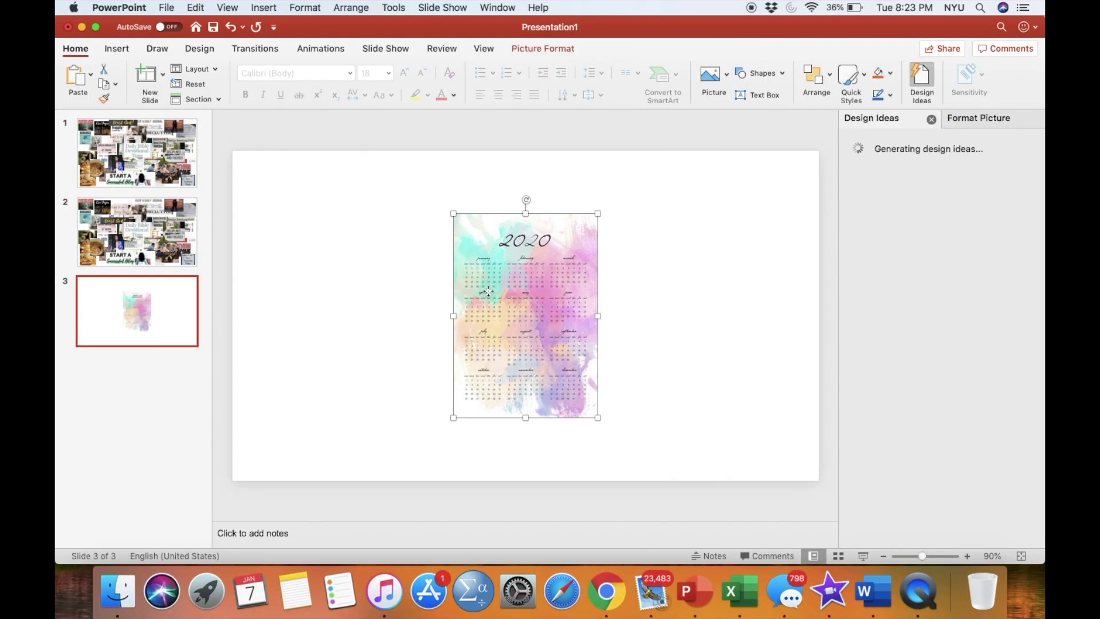
- Crop the watercolour calendar picture to its "2020" heading
{"action": "left_click_drag", "start_coordinate": [526, 415], "coordinate": [550, 267]}
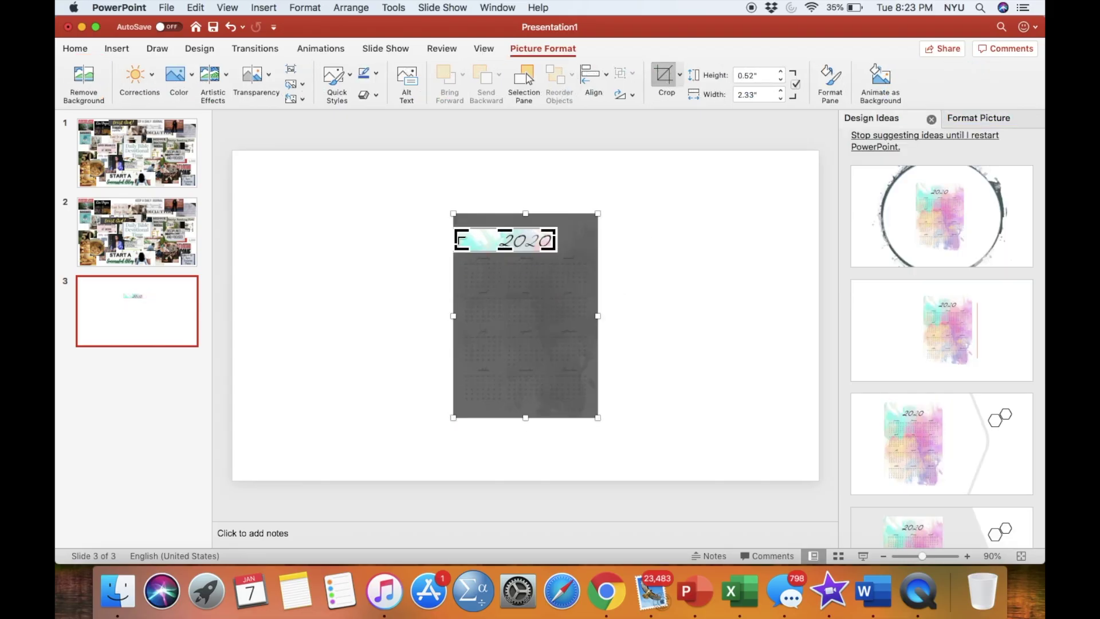
{"action": "left_click_drag", "start_coordinate": [494, 229], "coordinate": [494, 229]}
{"action": "left_click", "coordinate": [627, 246]}
- Enlarge the cropped "2020" picture to about 0.95" by 2.57" and position it near the centre of the slide
{"action": "left_click", "coordinate": [550, 242]}
{"action": "left_click_drag", "start_coordinate": [556, 252], "coordinate": [731, 317]}
{"action": "left_click_drag", "start_coordinate": [605, 293], "coordinate": [519, 304]}
{"action": "key", "text": "super+z"}
{"action": "key", "text": "super+z"}
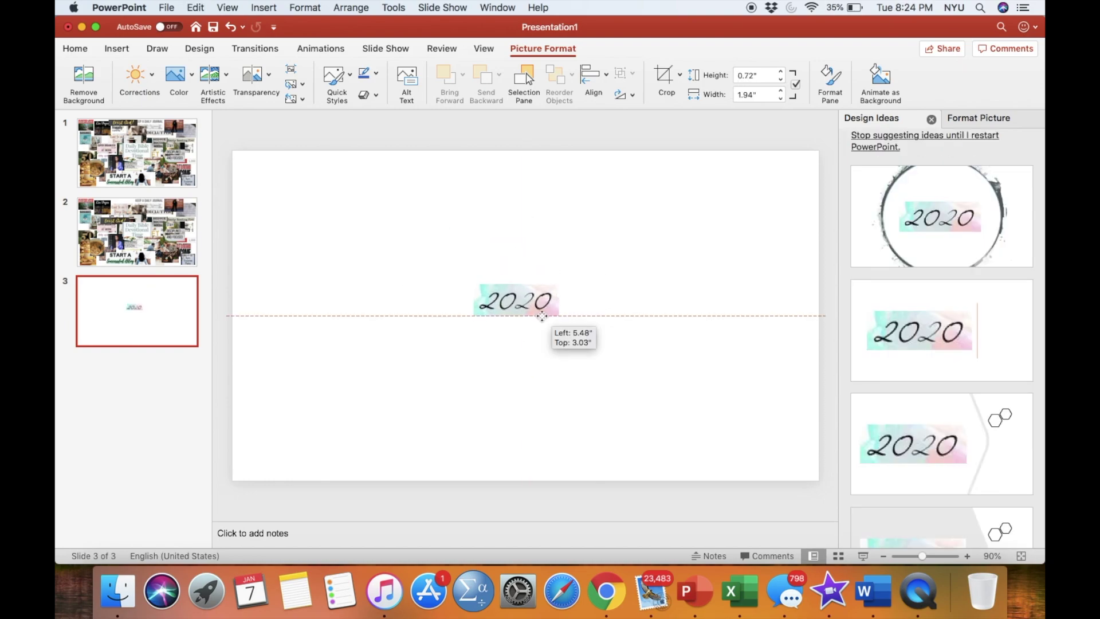
{"action": "left_click", "coordinate": [593, 396]}
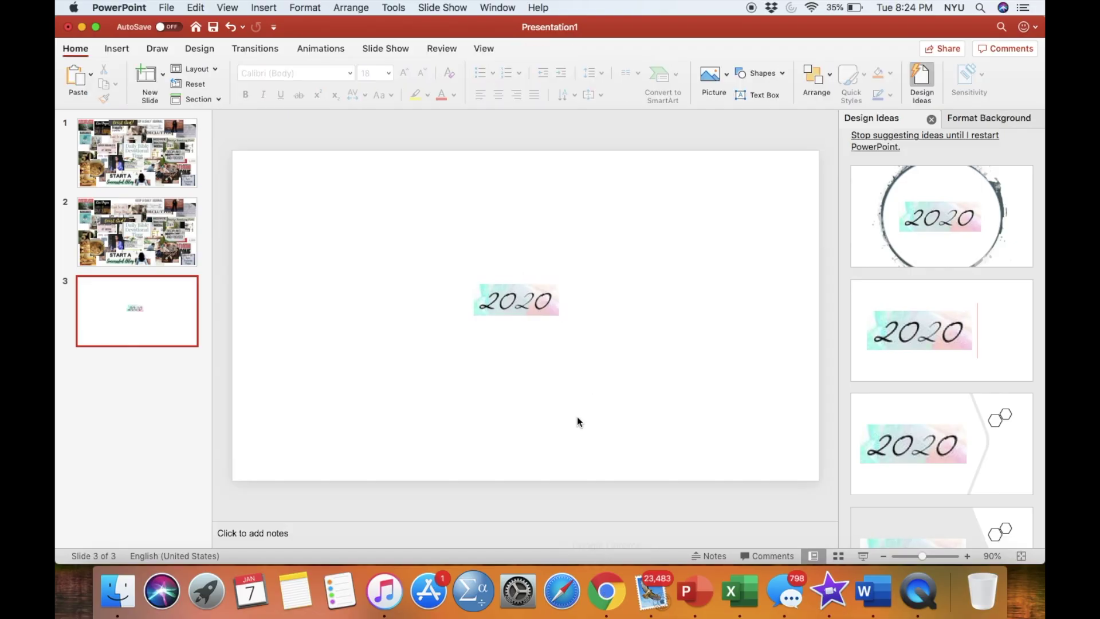
{"action": "left_click", "coordinate": [555, 313]}
{"action": "mouse_move", "coordinate": [559, 315]}
{"action": "left_mouse_down"}
{"action": "mouse_move", "coordinate": [568, 324]}
{"action": "mouse_move", "coordinate": [546, 299]}
{"action": "left_mouse_up"}
{"action": "left_click", "coordinate": [589, 350]}
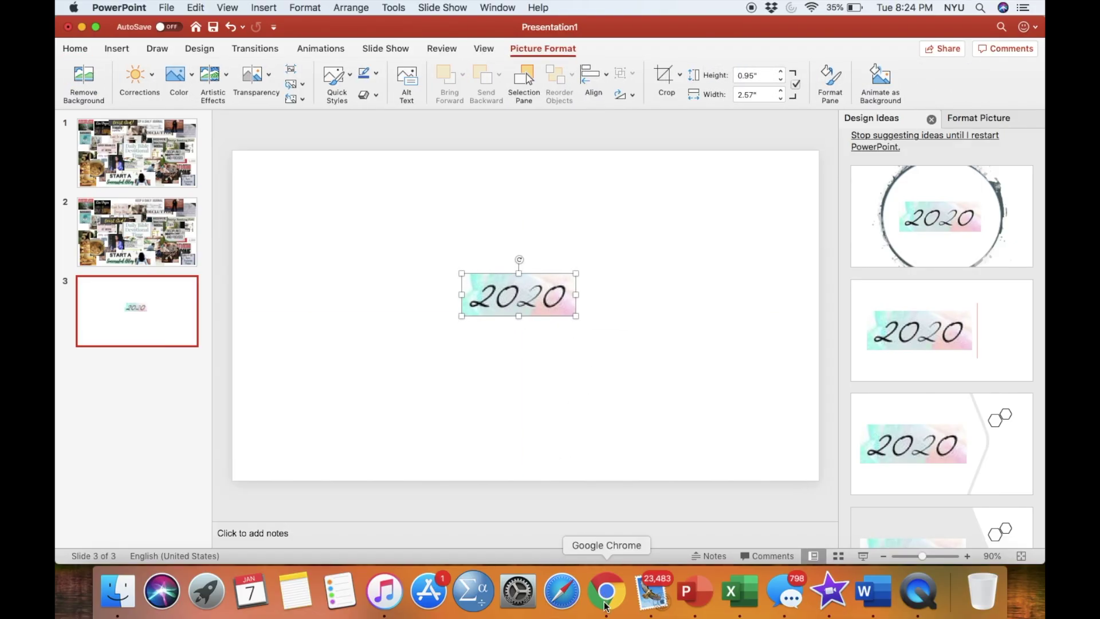
- Copy the "A Beautiful 2020" calendar pin from Pinterest and paste it onto slide 3 in PowerPoint
{"action": "left_click", "coordinate": [605, 596]}
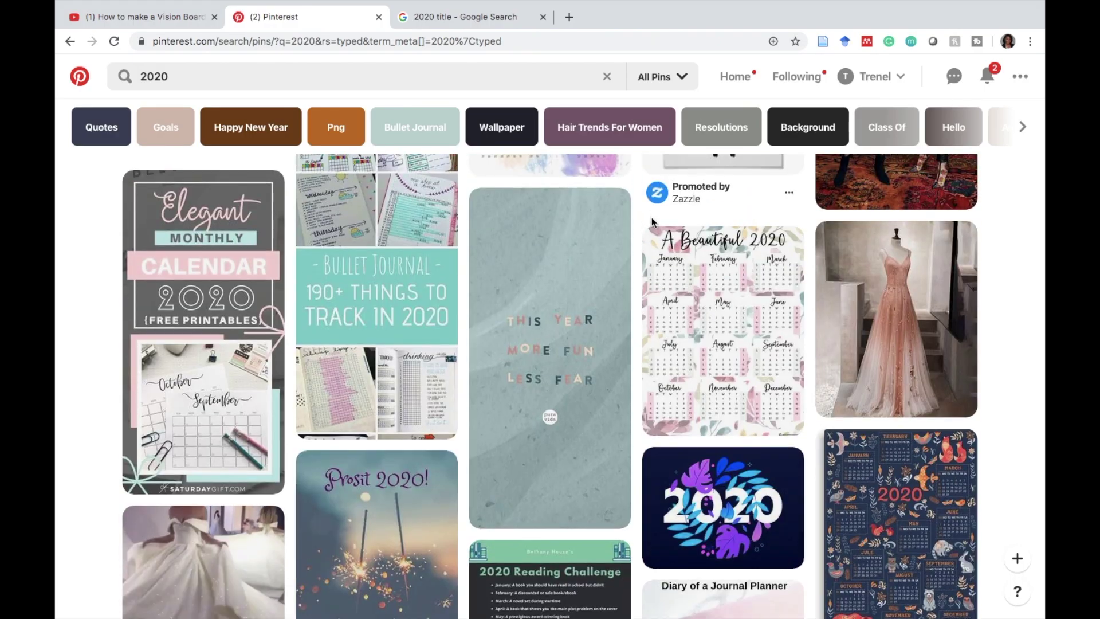
{"action": "right_click", "coordinate": [710, 356]}
{"action": "left_click", "coordinate": [754, 478]}
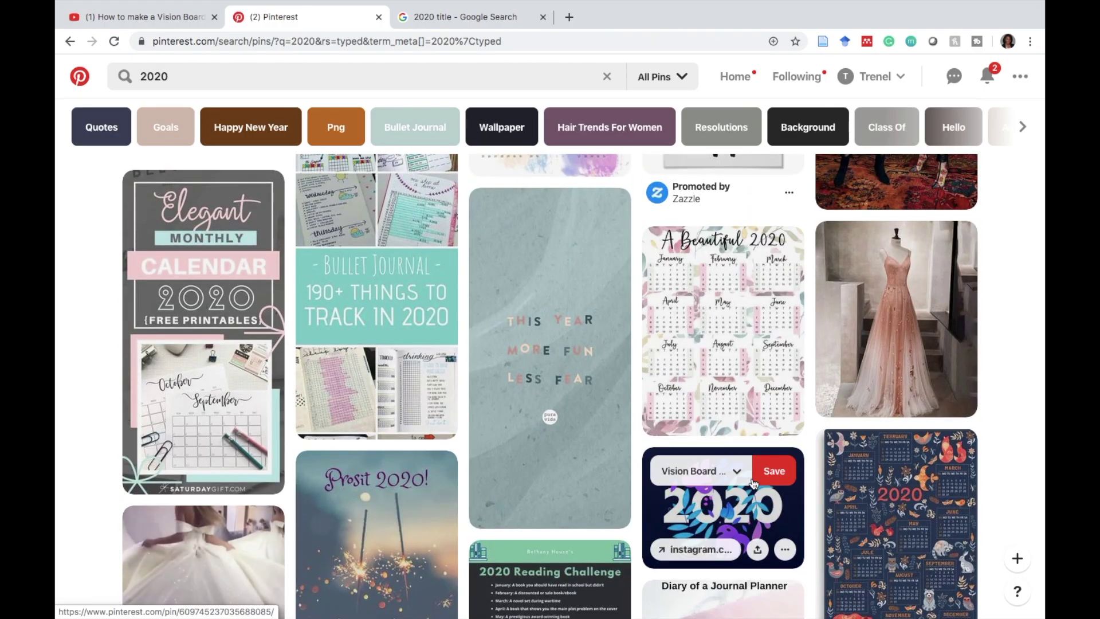
{"action": "key", "text": "super+Tab"}
{"action": "left_click", "coordinate": [597, 336]}
{"action": "key", "text": "super+v"}
- Move the new calendar picture aside and crop it to the "A Beautiful 2020" heading
{"action": "left_click_drag", "start_coordinate": [542, 262], "coordinate": [682, 257]}
{"action": "left_click", "coordinate": [669, 77]}
{"action": "left_click_drag", "start_coordinate": [664, 402], "coordinate": [664, 239]}
{"action": "left_click", "coordinate": [573, 243]}
{"action": "left_click", "coordinate": [597, 220]}
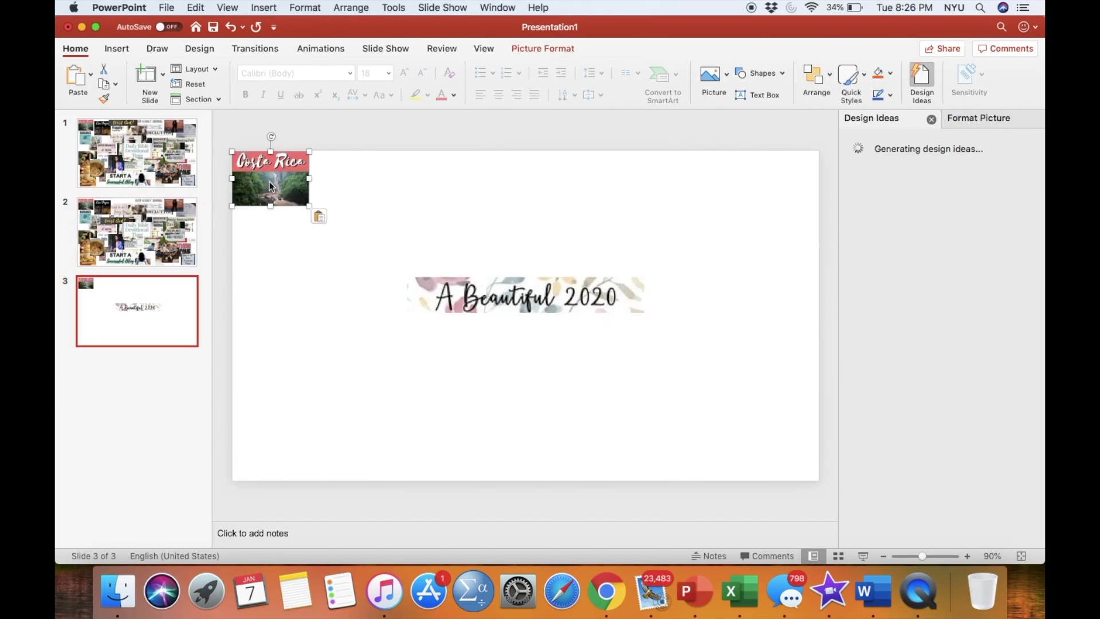
- Bring the Las Vegas, Bahamas and Visit Somewhere New pictures from slide 2 onto slide 3, grouped with Costa Rica in the upper-left corner
{"action": "left_click", "coordinate": [130, 223]}
{"action": "left_click_drag", "start_coordinate": [389, 230], "coordinate": [377, 214]}
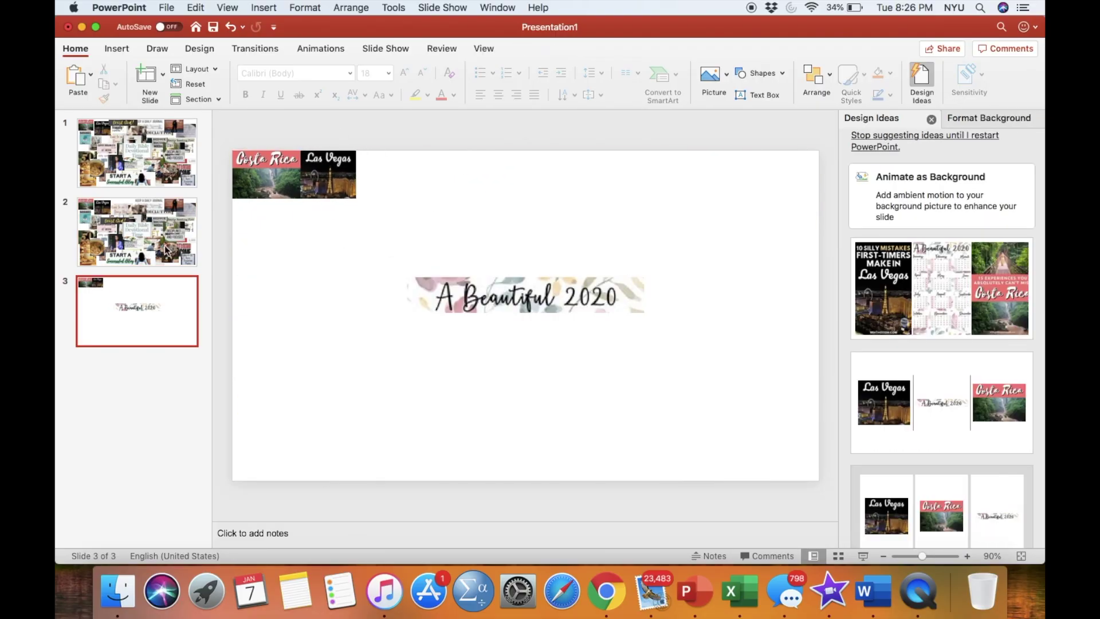
{"action": "left_click_drag", "start_coordinate": [286, 257], "coordinate": [286, 250]}
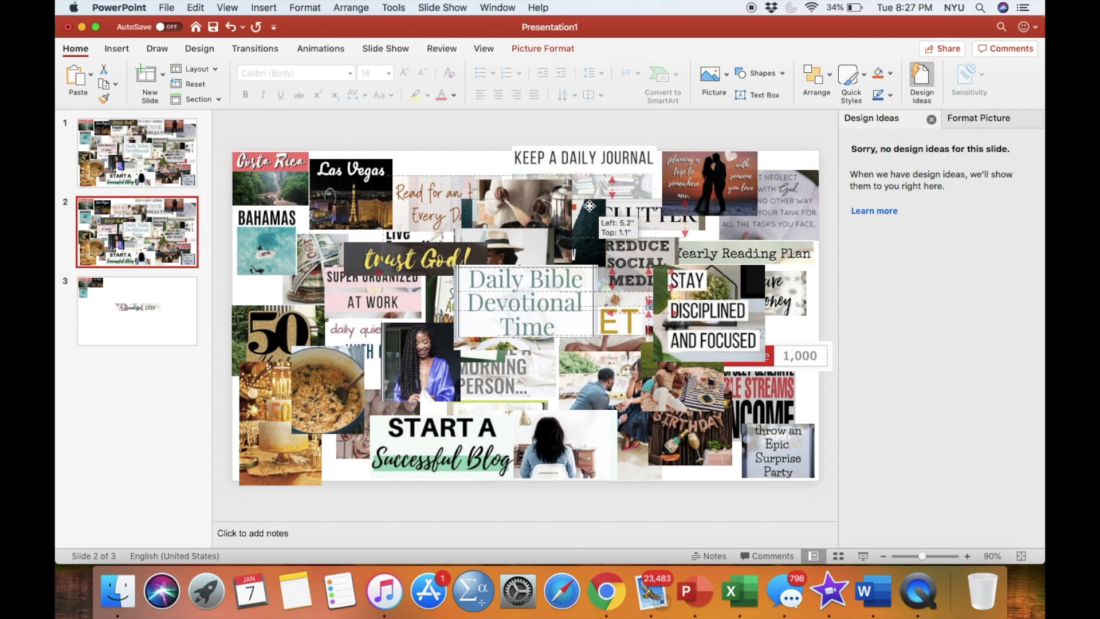
{"action": "key", "text": "super+v"}
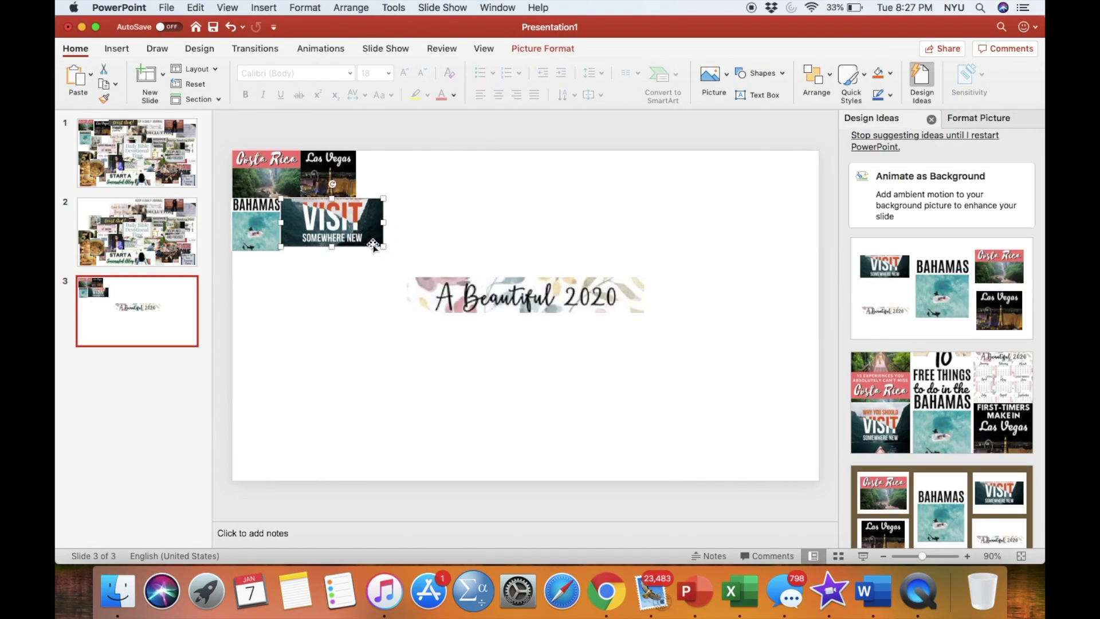
{"action": "left_click_drag", "start_coordinate": [373, 247], "coordinate": [285, 174]}
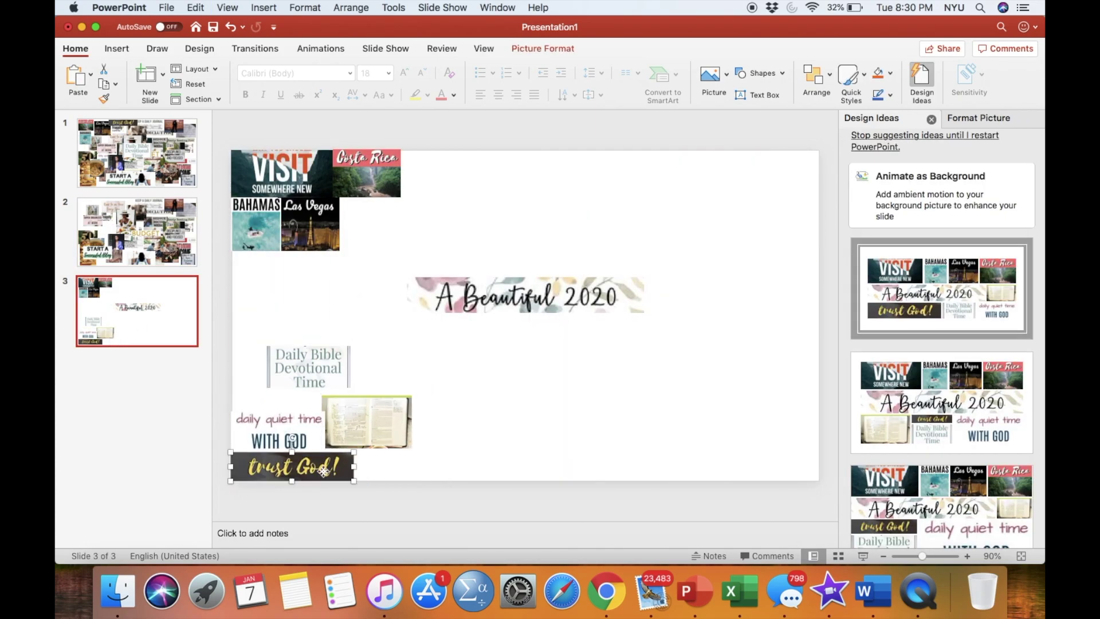
- Shrink the Happy Birthday picture below the Bahamas picture and place the birthday cake picture beside it
{"action": "left_click", "coordinate": [253, 291]}
{"action": "left_click_drag", "start_coordinate": [322, 338], "coordinate": [291, 312]}
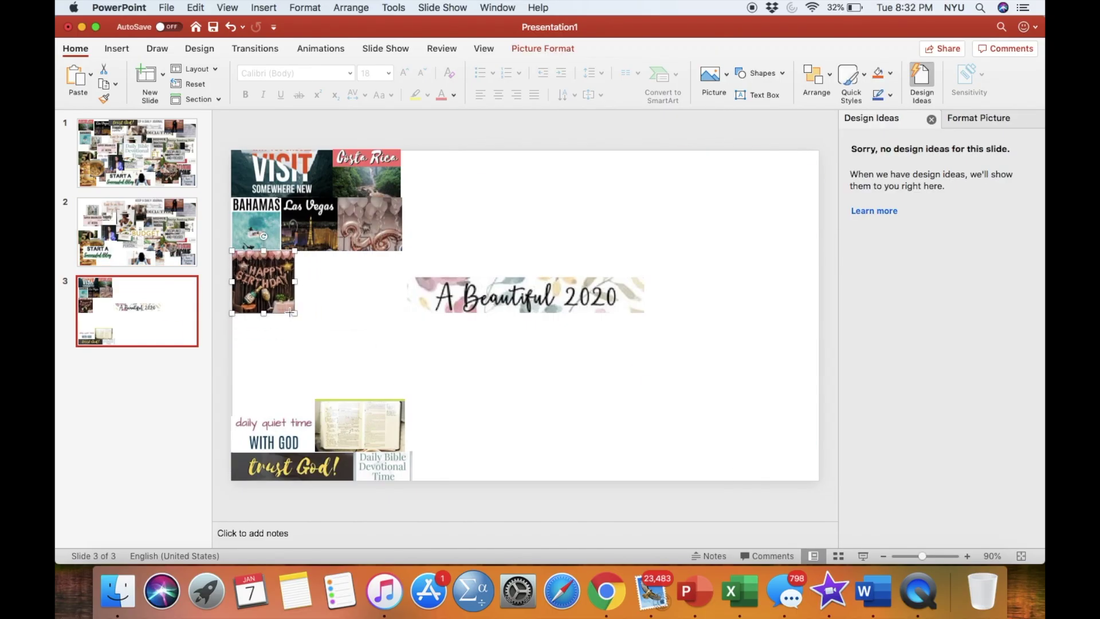
{"action": "left_click_drag", "start_coordinate": [416, 292], "coordinate": [307, 294]}
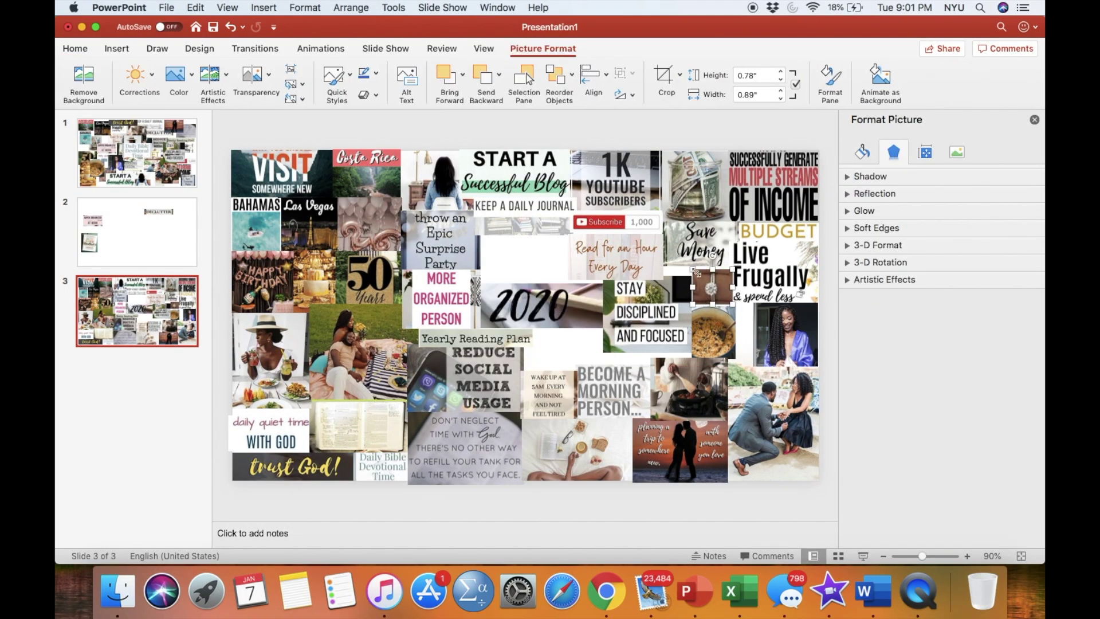
{"action": "left_click", "coordinate": [726, 287]}
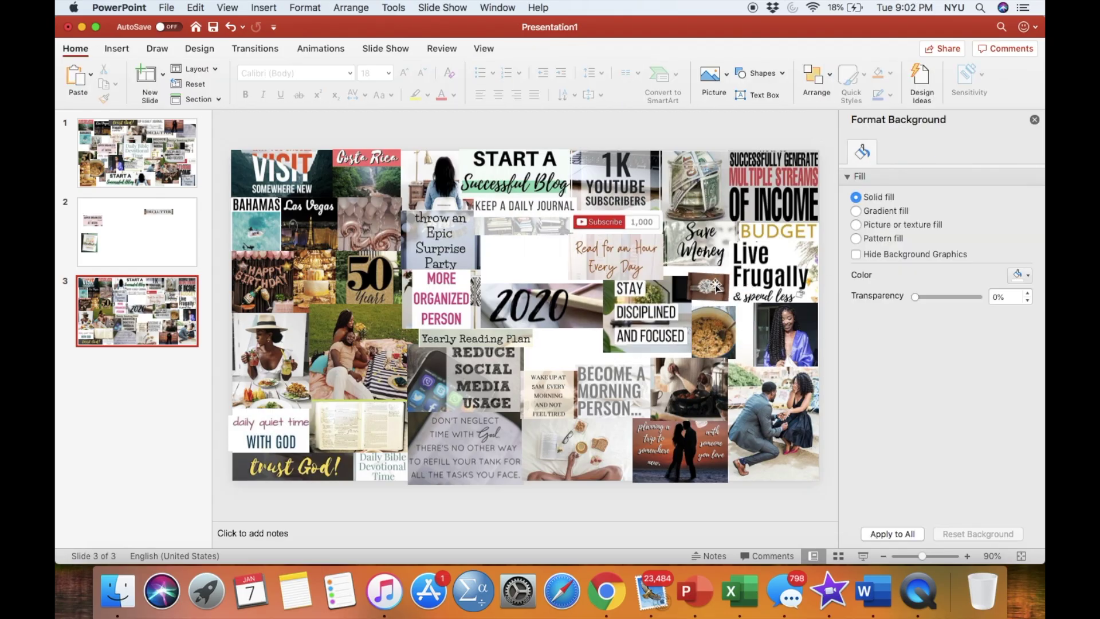
{"action": "left_click", "coordinate": [716, 275]}
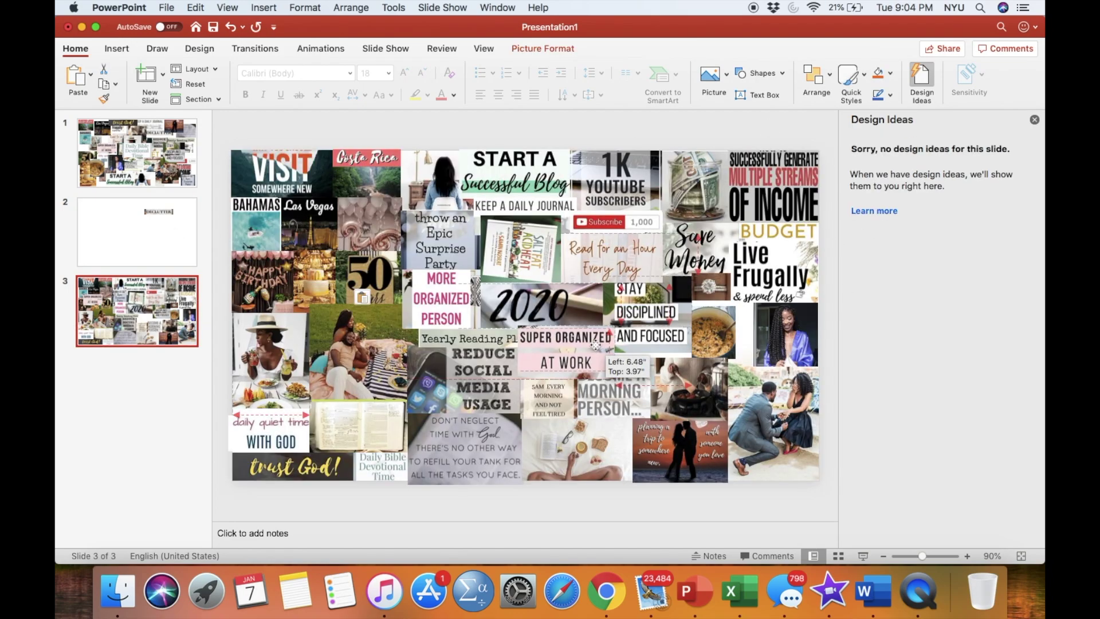
- Enlarge the Super Organized at Work picture and the Stay Disciplined and Focused picture to fill the gaps around the 2020 title
{"action": "left_click", "coordinate": [625, 355]}
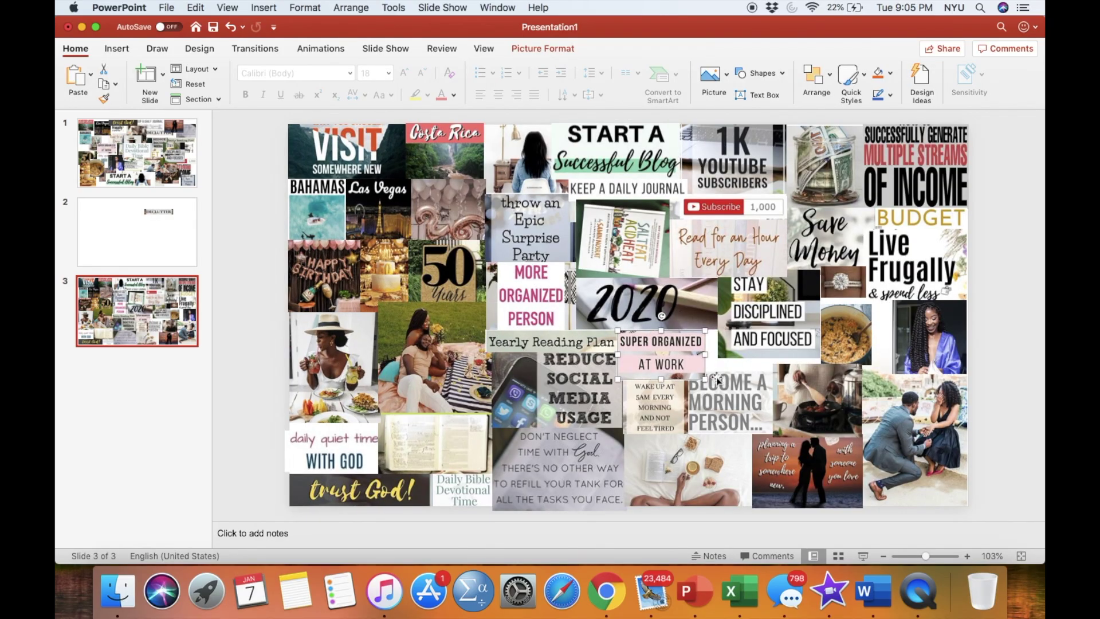
{"action": "key", "text": "super+z"}
{"action": "left_click_drag", "start_coordinate": [718, 359], "coordinate": [705, 370]}
{"action": "left_click_drag", "start_coordinate": [768, 338], "coordinate": [766, 346]}
- Enlarge the engagement ring picture slightly and nudge it into the gap above the pot of food
{"action": "left_click", "coordinate": [845, 283]}
{"action": "left_click_drag", "start_coordinate": [822, 297], "coordinate": [812, 304]}
{"action": "left_click_drag", "start_coordinate": [850, 283], "coordinate": [849, 285]}
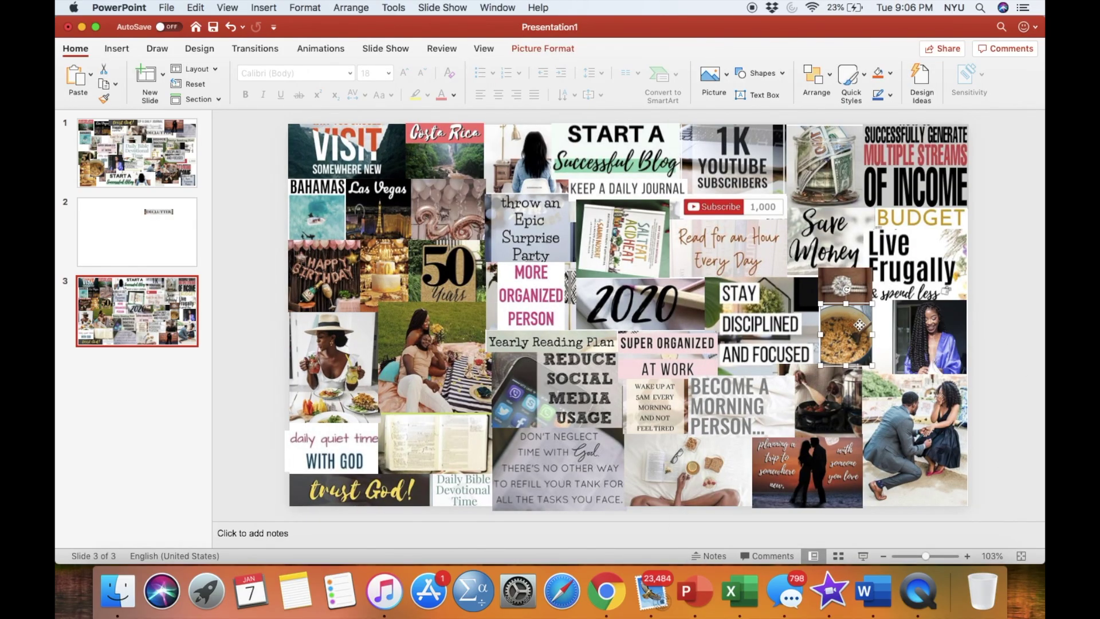
- Send the engagement ring picture to the back, behind the Live Frugally picture
{"action": "right_click", "coordinate": [860, 287]}
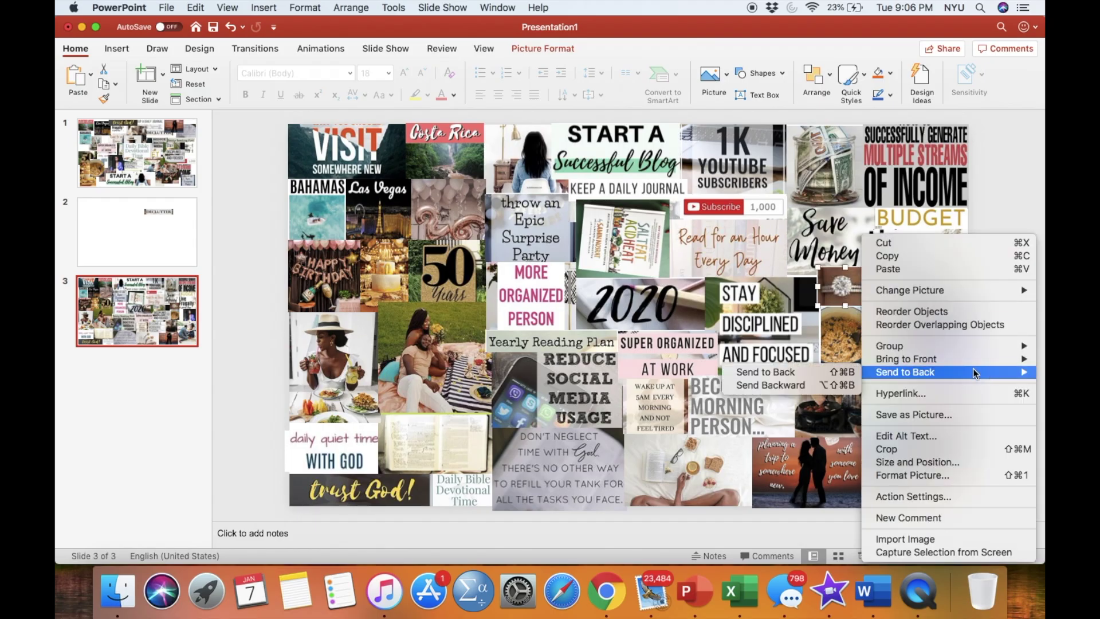
{"action": "mouse_move", "coordinate": [891, 371]}
{"action": "left_click", "coordinate": [791, 373]}
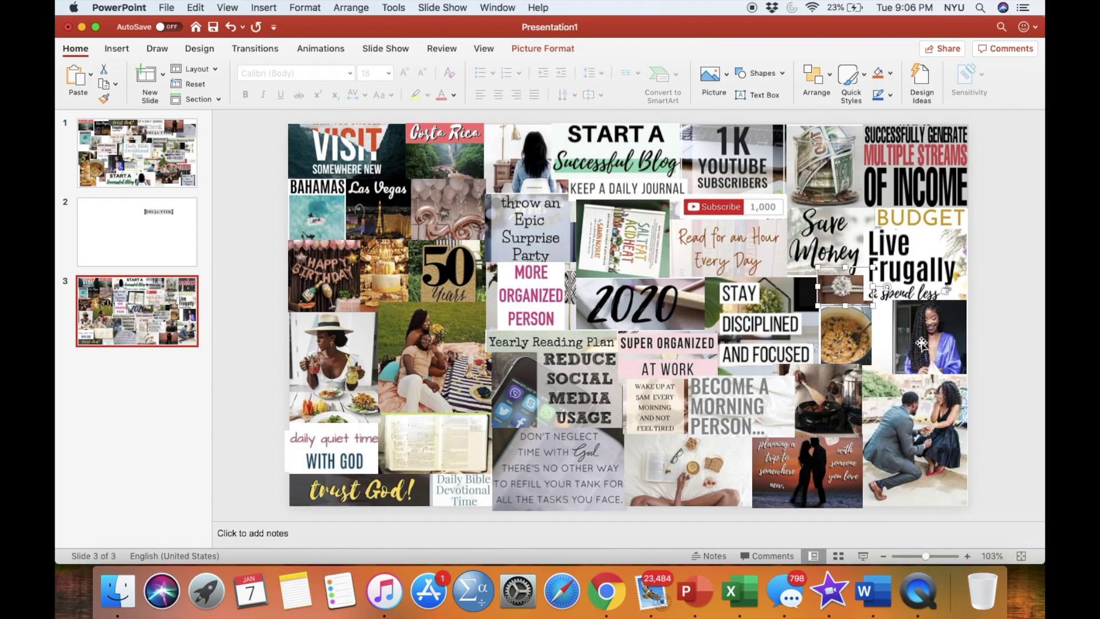
{"action": "left_click", "coordinate": [895, 296]}
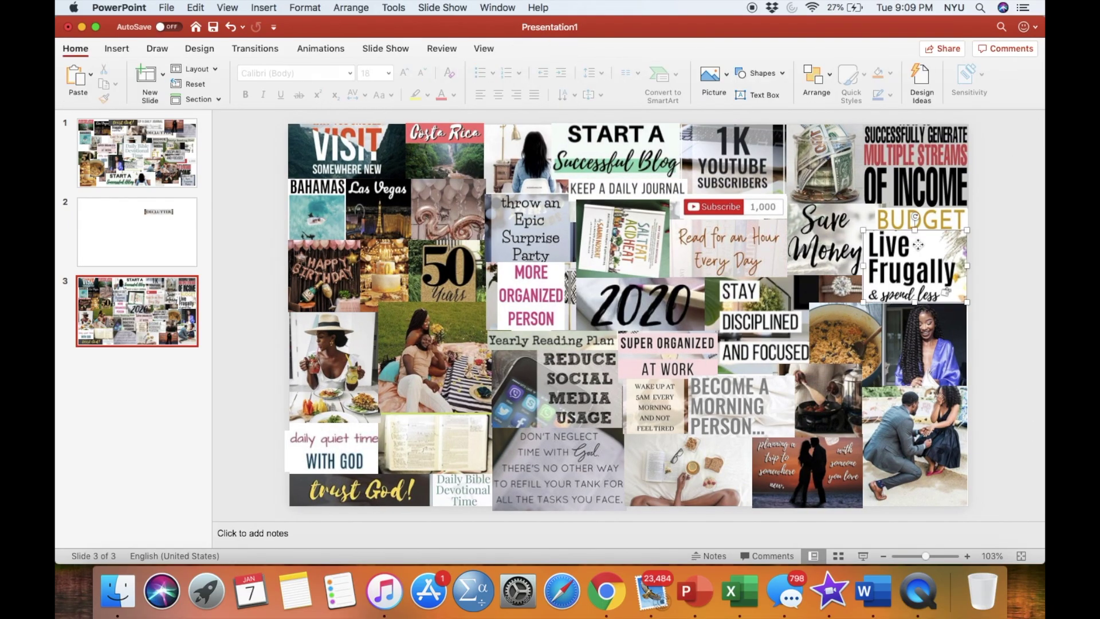
{"action": "right_click", "coordinate": [988, 259]}
{"action": "left_click", "coordinate": [1004, 172]}
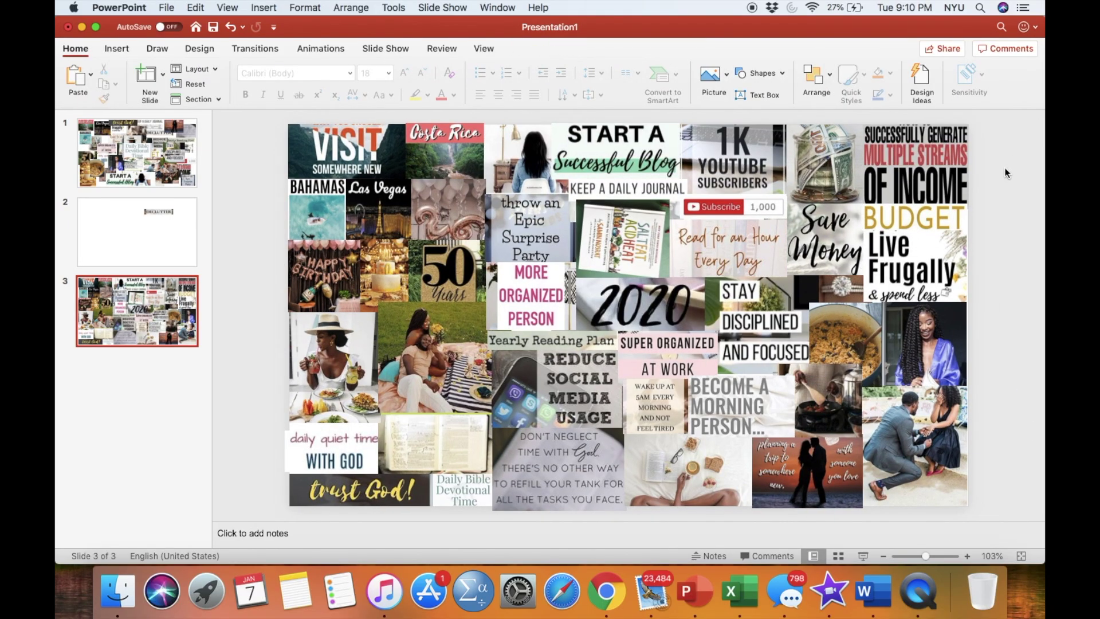
- Save the presentation as "Vision Board 2020" in PowerPoint Presentation (.pptx) format on the Samsung_T5 drive
{"action": "left_click", "coordinate": [165, 8]}
{"action": "left_click", "coordinate": [187, 111]}
{"action": "scroll", "coordinate": [310, 258], "scroll_direction": "down", "scroll_amount": 3}
{"action": "left_click", "coordinate": [313, 284]}
{"action": "type", "text": "Vision Board 2020"}
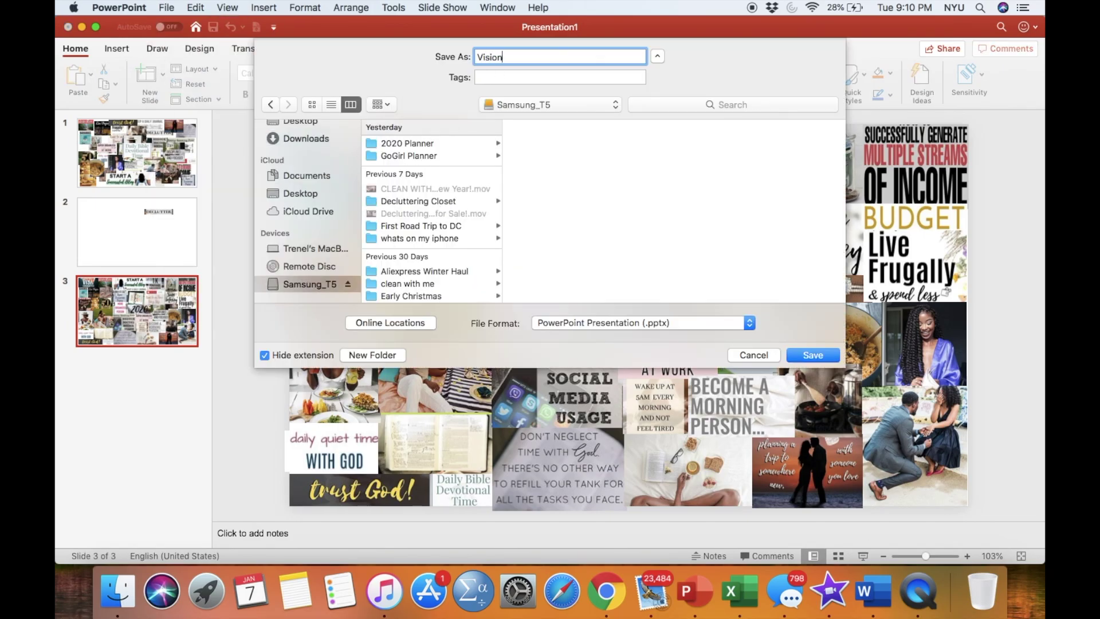
{"action": "left_click", "coordinate": [812, 356]}
- View the finished vision board full screen as a slide show
{"action": "left_click", "coordinate": [863, 555]}
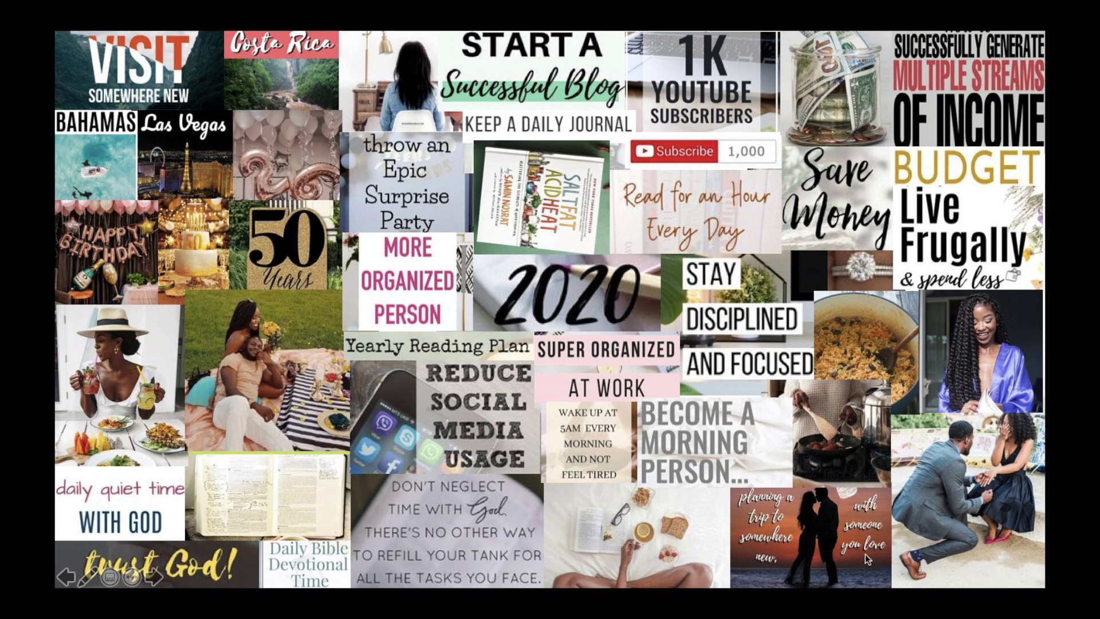
{"action": "key", "text": "Escape"}
{"action": "left_click", "coordinate": [863, 552]}
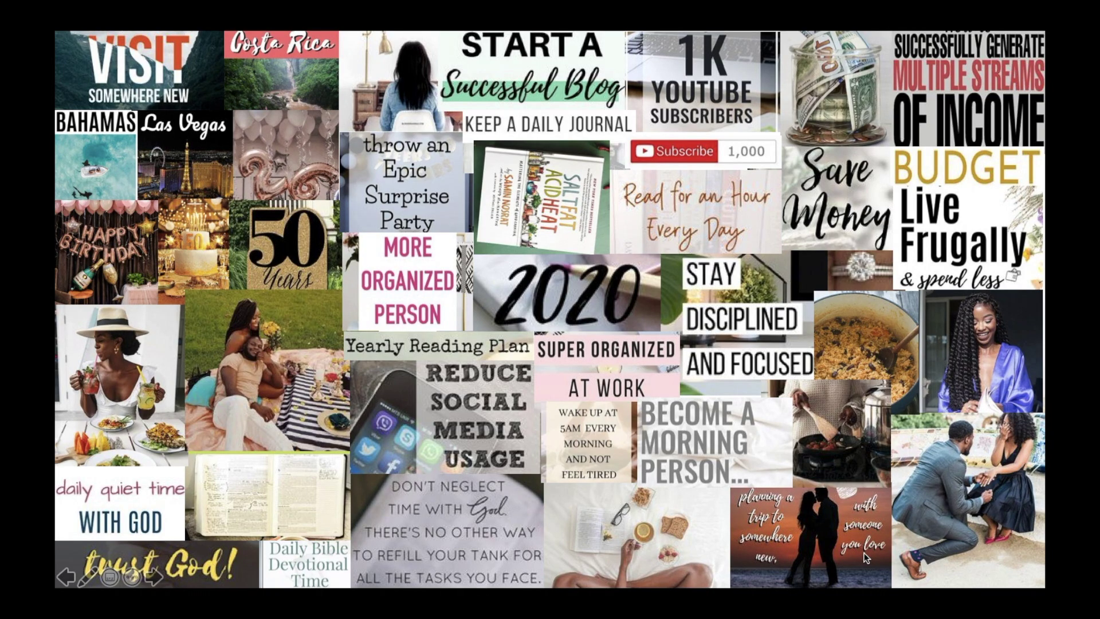
- Leave the slide show, try to widen the Epic Surprise Party picture slightly toward the balloons picture, and undo the change
{"action": "key", "text": "Escape"}
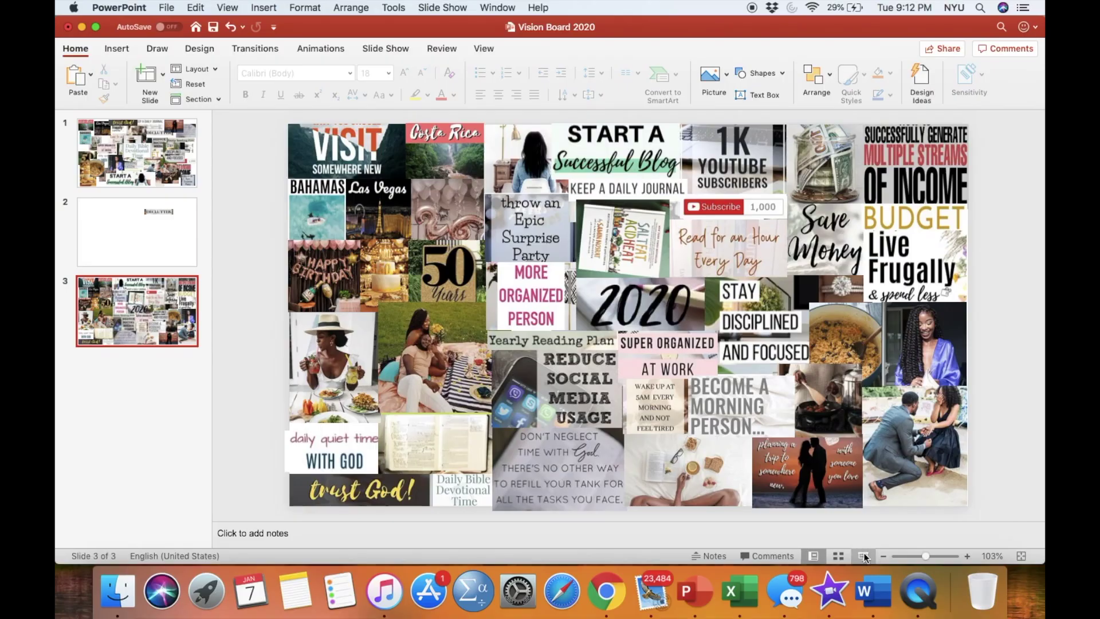
{"action": "left_click", "coordinate": [486, 226]}
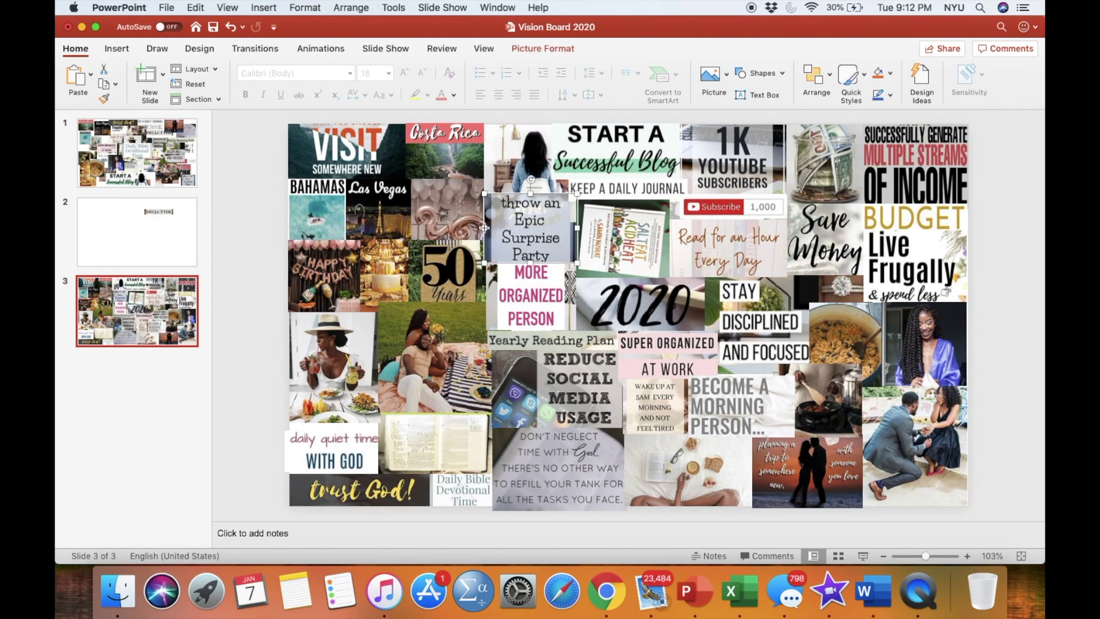
{"action": "left_click_drag", "start_coordinate": [484, 227], "coordinate": [481, 228]}
{"action": "key", "text": "super+z"}
{"action": "left_click", "coordinate": [493, 116]}
{"action": "left_click", "coordinate": [256, 27]}
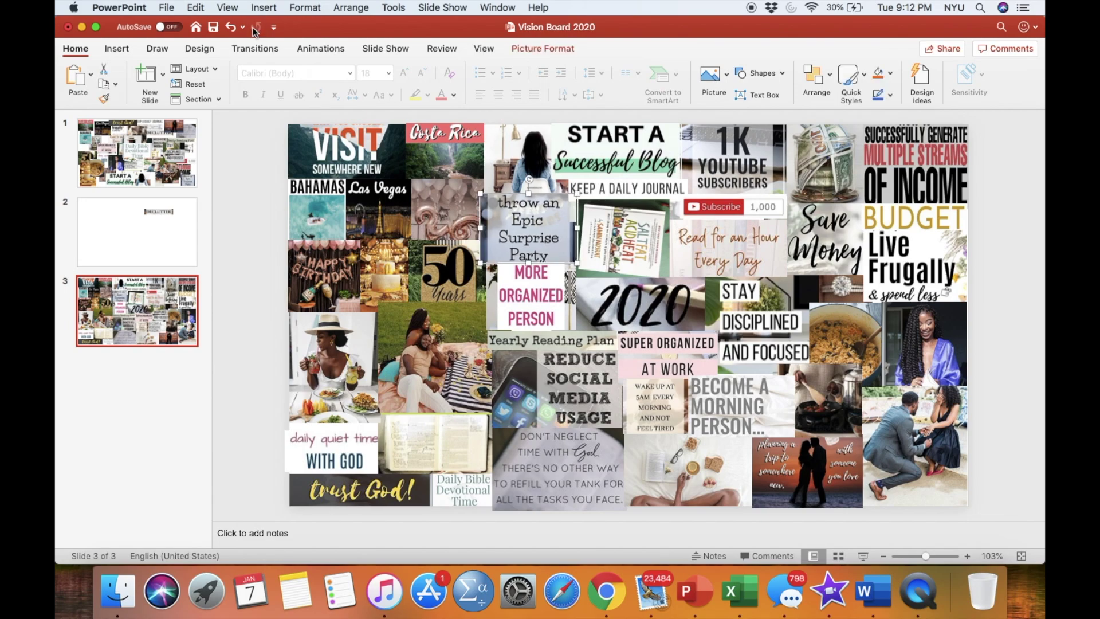
{"action": "left_click", "coordinate": [230, 27]}
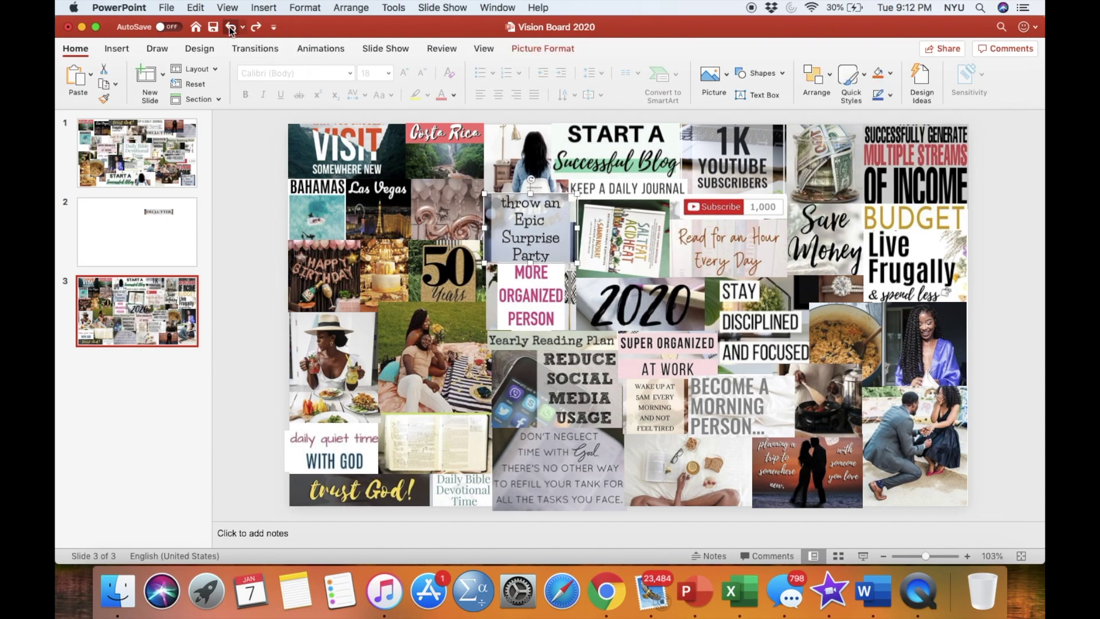
- Check the collage full screen again as a slide show and return to editing
{"action": "left_click", "coordinate": [467, 115]}
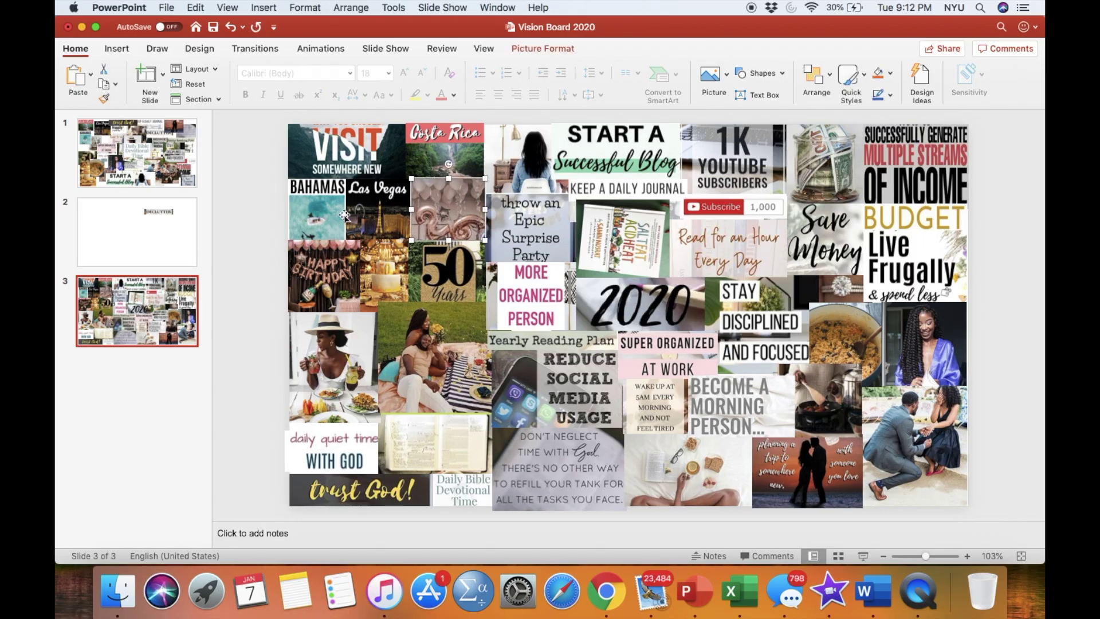
{"action": "left_click", "coordinate": [863, 554]}
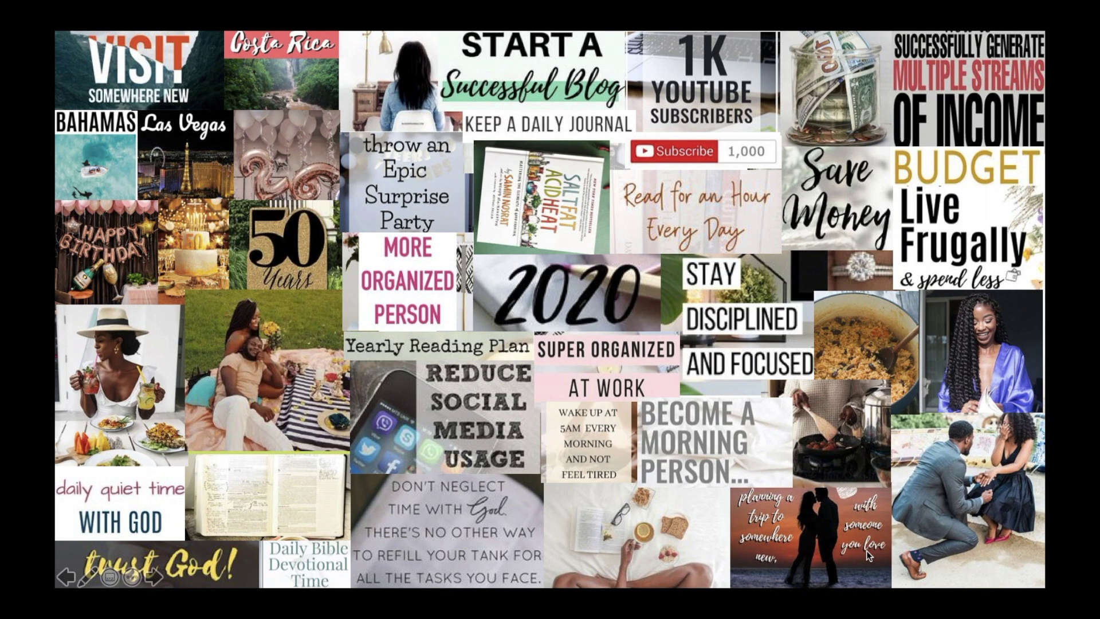
{"action": "key", "text": "Escape"}
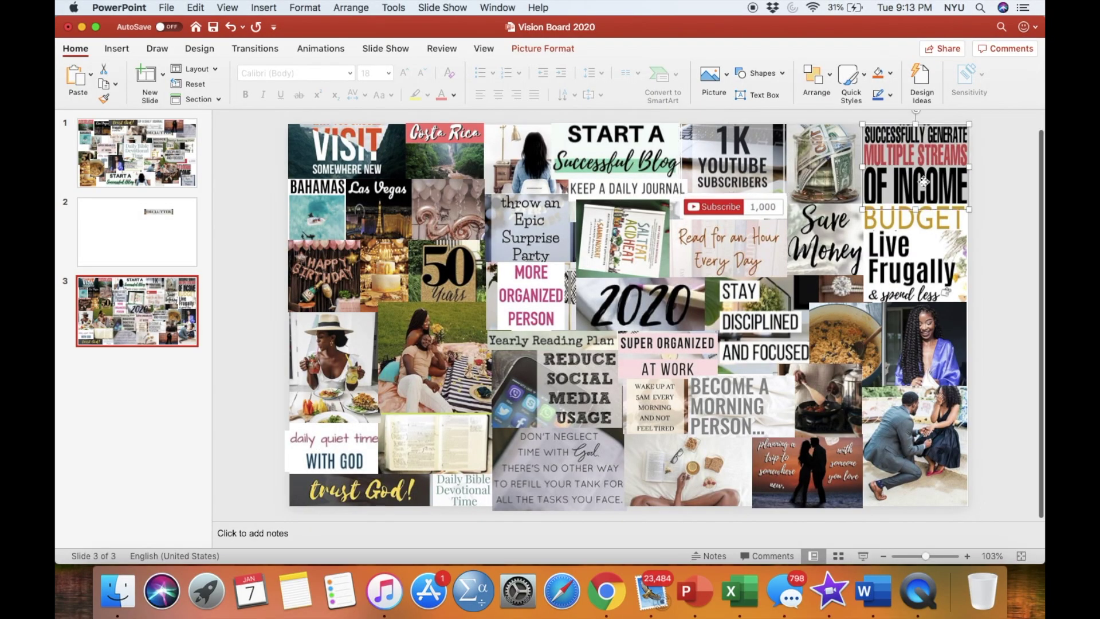
{"action": "double_click", "coordinate": [924, 182]}
{"action": "left_click", "coordinate": [831, 143]}
{"action": "left_click", "coordinate": [783, 189]}
{"action": "double_click", "coordinate": [782, 189]}
{"action": "left_click", "coordinate": [832, 163]}
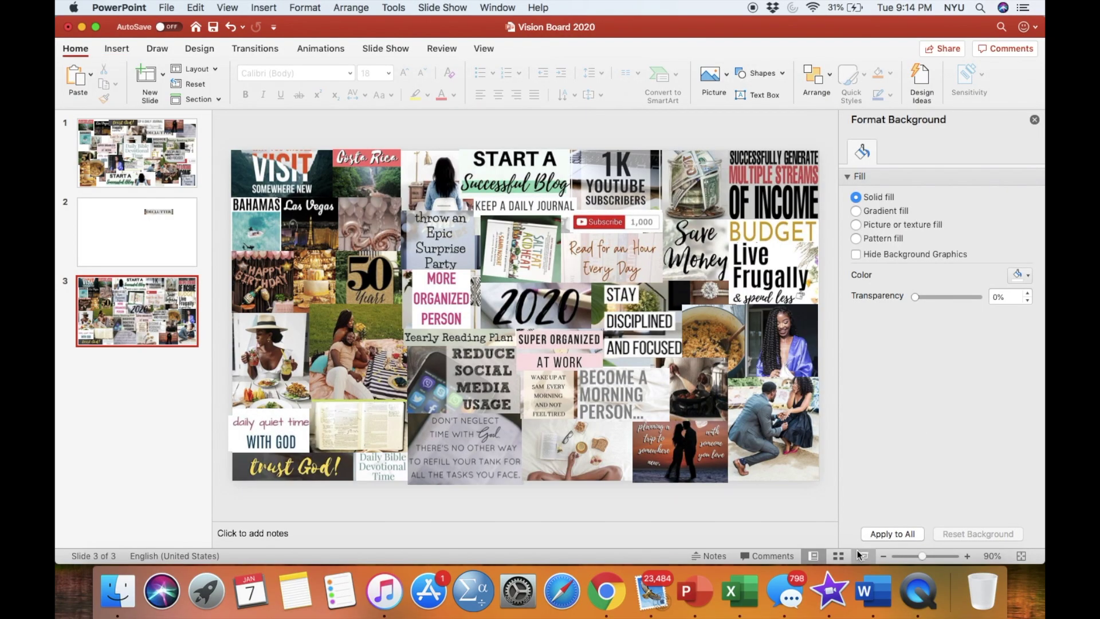
- Check the board full screen and slightly adjust the Subscribe 1,000 picture below the 1K YouTube Subscribers picture
{"action": "left_click", "coordinate": [861, 556]}
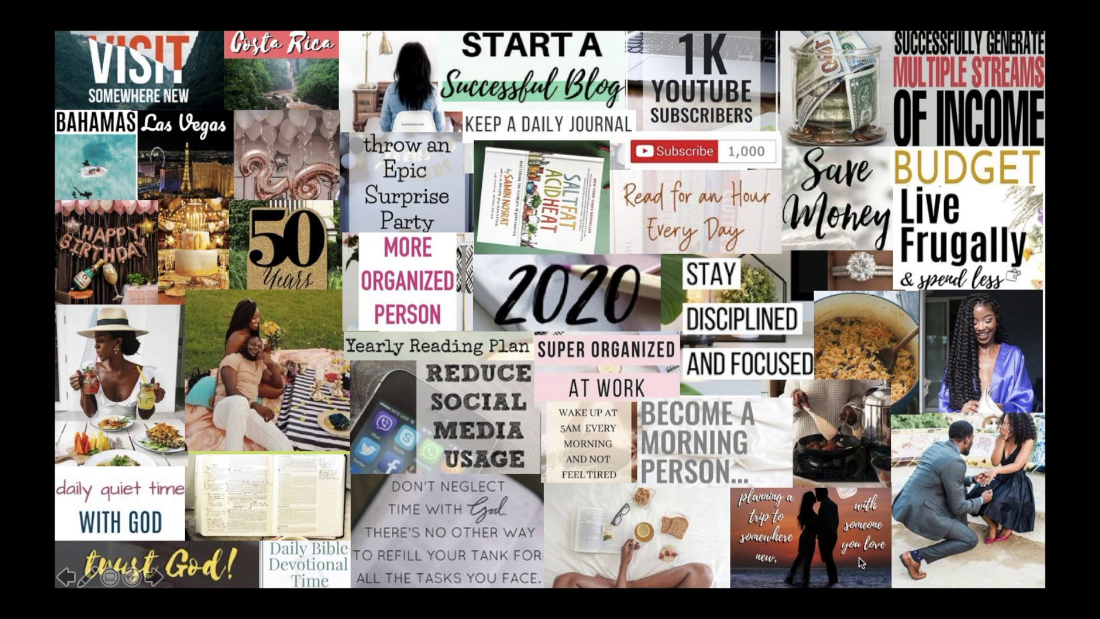
{"action": "key", "text": "Escape"}
{"action": "left_click", "coordinate": [646, 225]}
{"action": "left_click_drag", "start_coordinate": [663, 232], "coordinate": [658, 230]}
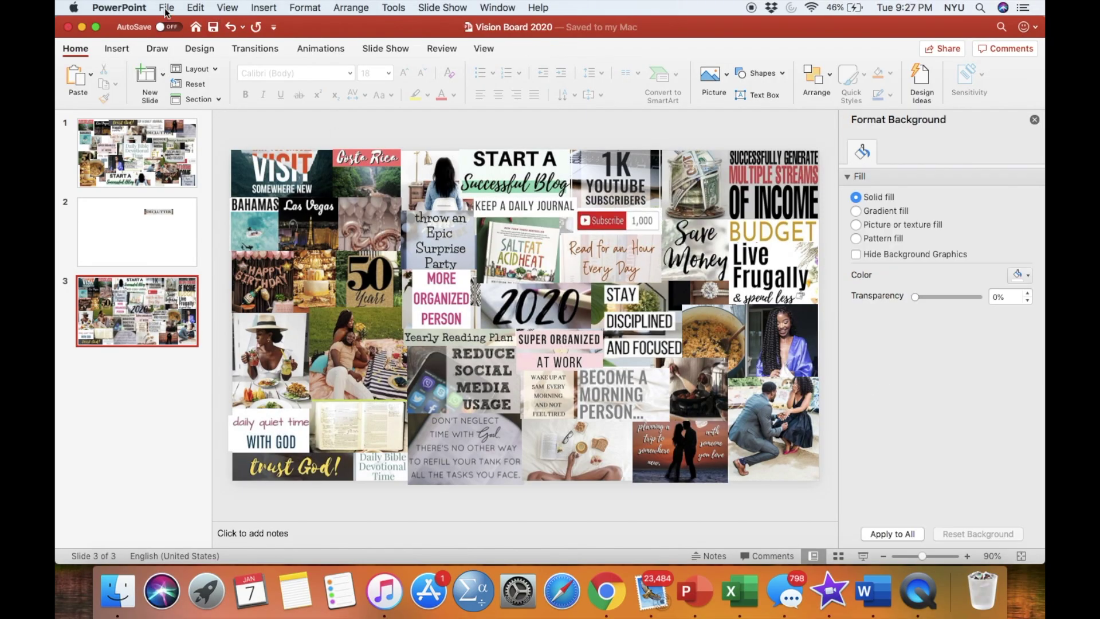
- Export the presentation as a PDF named "Vision Board 2020" to the Samsung_T5 drive
{"action": "left_click", "coordinate": [166, 8]}
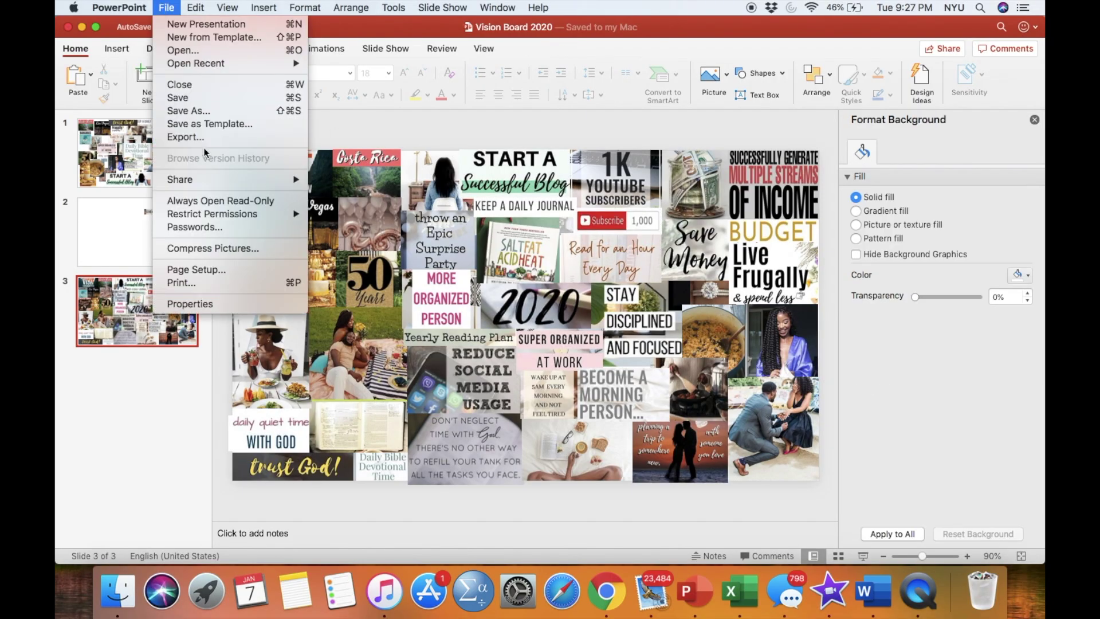
{"action": "mouse_move", "coordinate": [207, 186]}
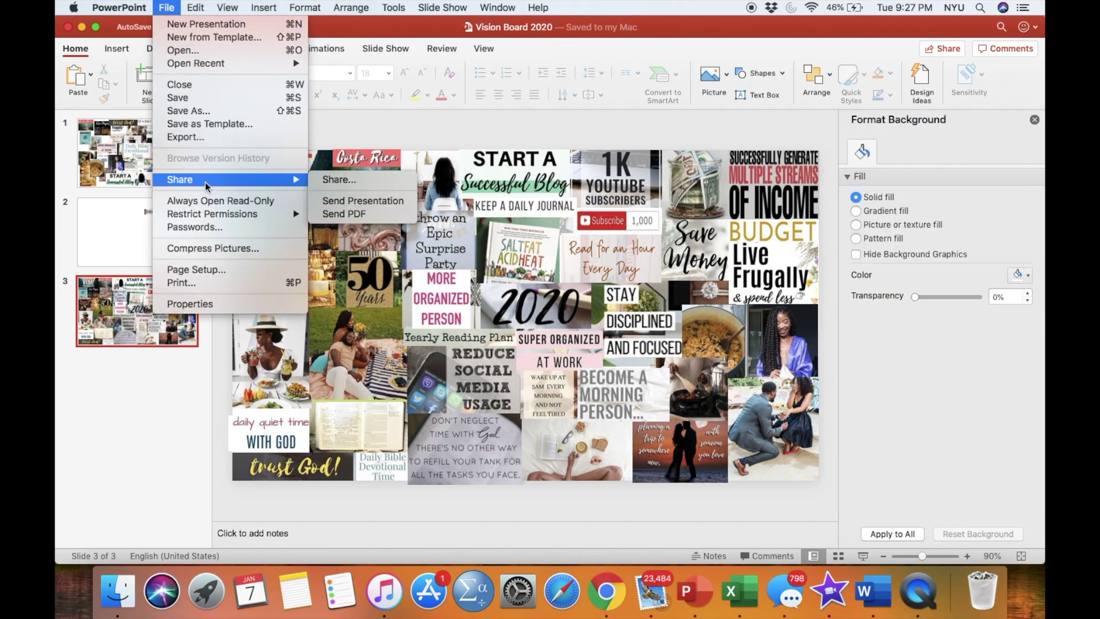
{"action": "left_click", "coordinate": [221, 137]}
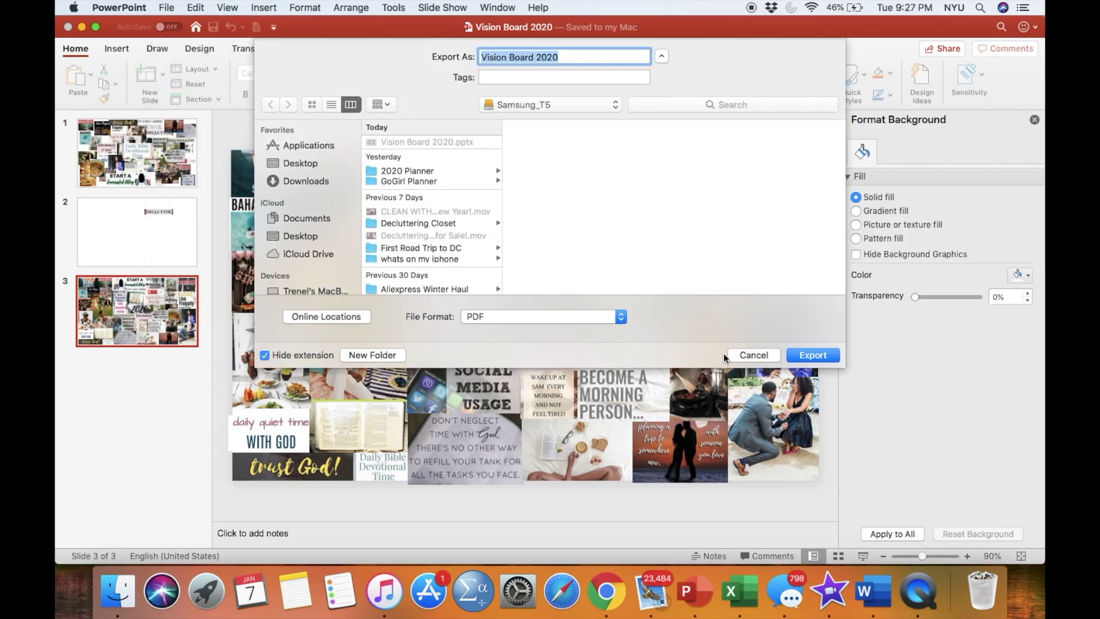
{"action": "left_click", "coordinate": [808, 355]}
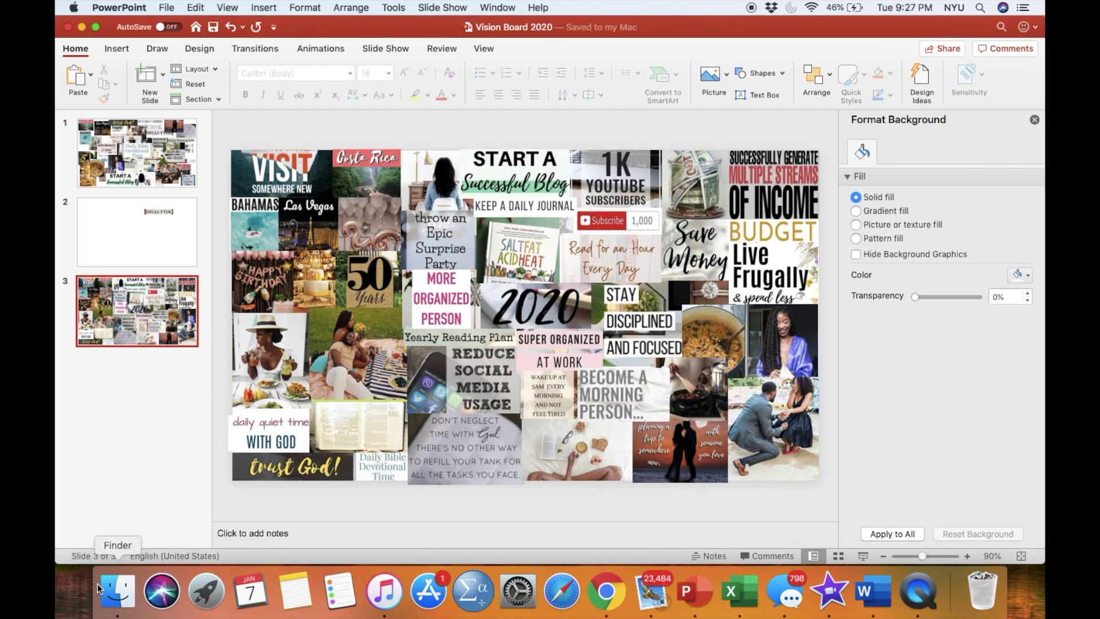
- Open Vision Board 2020.pdf from the Samsung_T5 drive in Finder and show its third page in a full-screen Acrobat window
{"action": "left_click", "coordinate": [116, 590]}
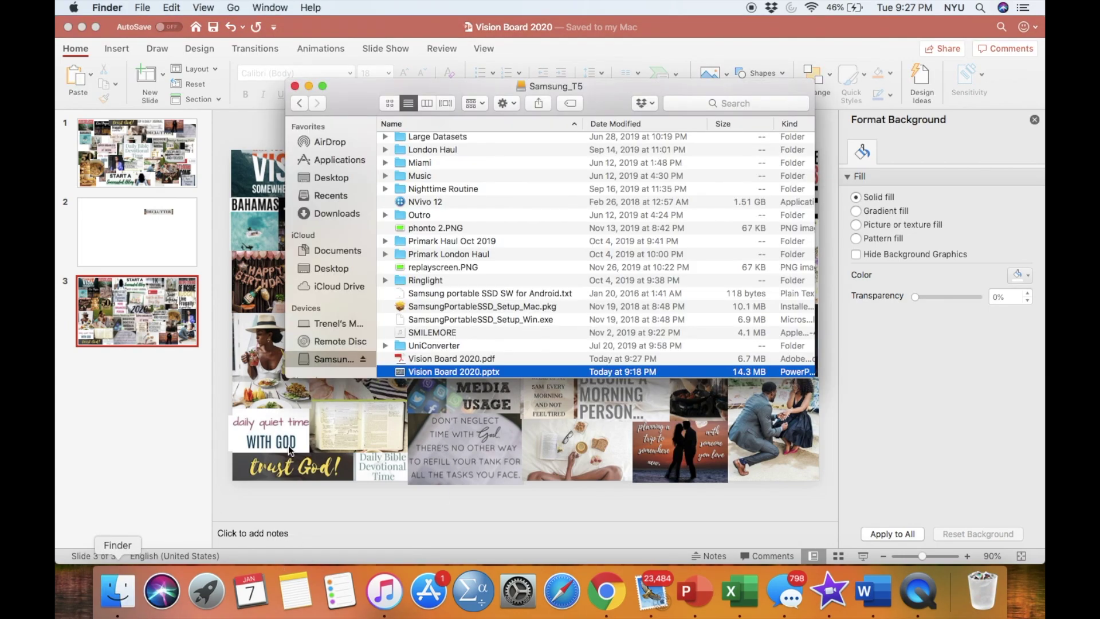
{"action": "double_click", "coordinate": [435, 357]}
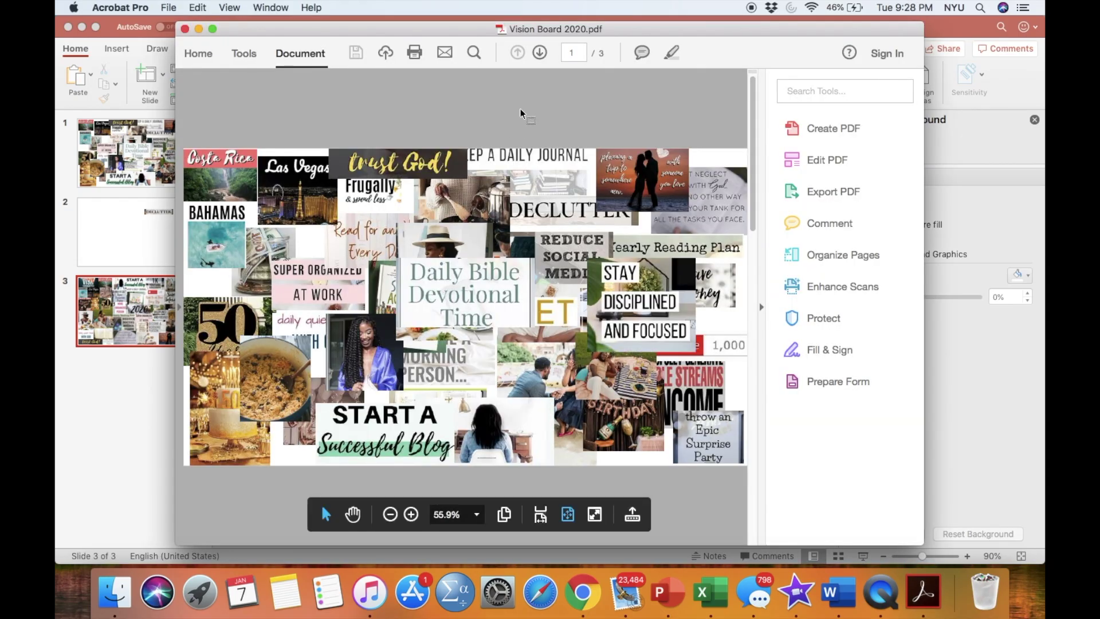
{"action": "scroll", "coordinate": [489, 243], "scroll_direction": "down", "scroll_amount": 2}
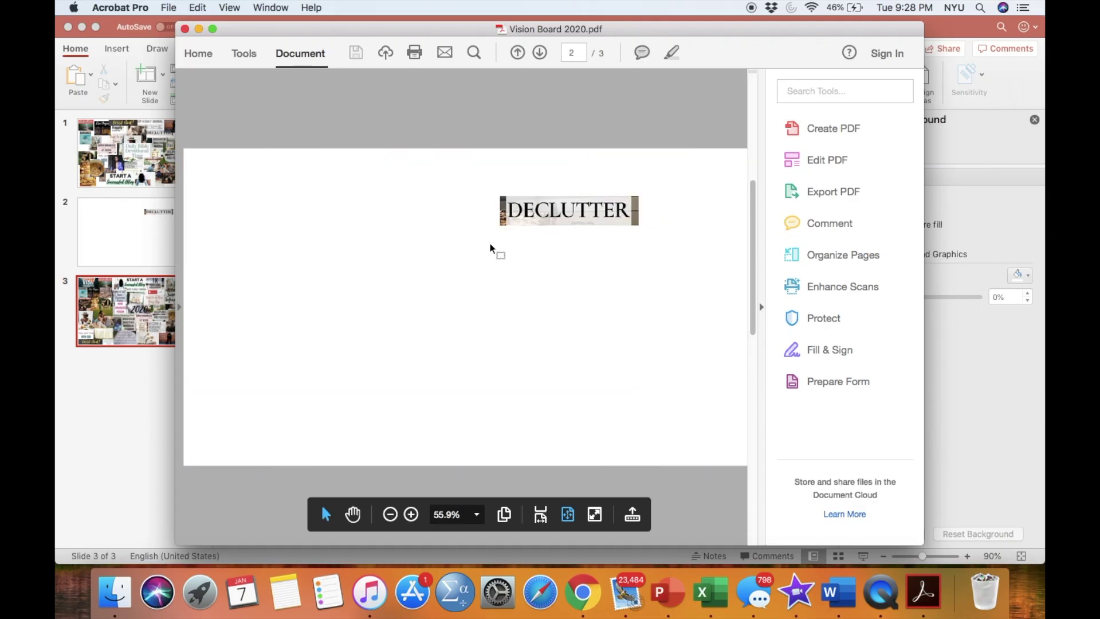
{"action": "scroll", "coordinate": [490, 243], "scroll_direction": "down", "scroll_amount": 2}
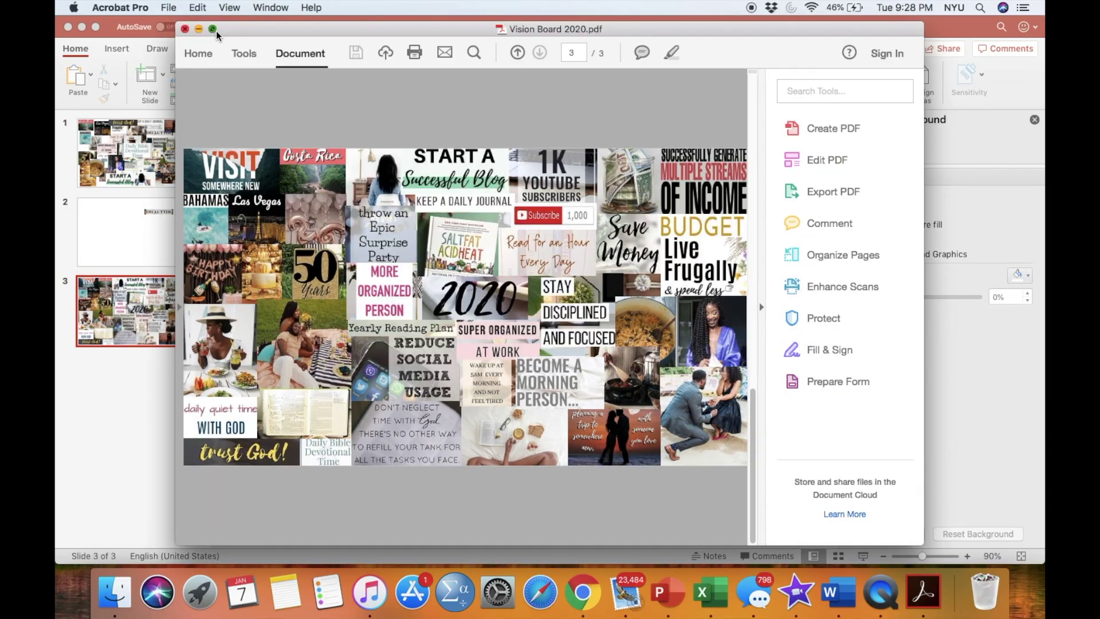
{"action": "left_click", "coordinate": [213, 29]}
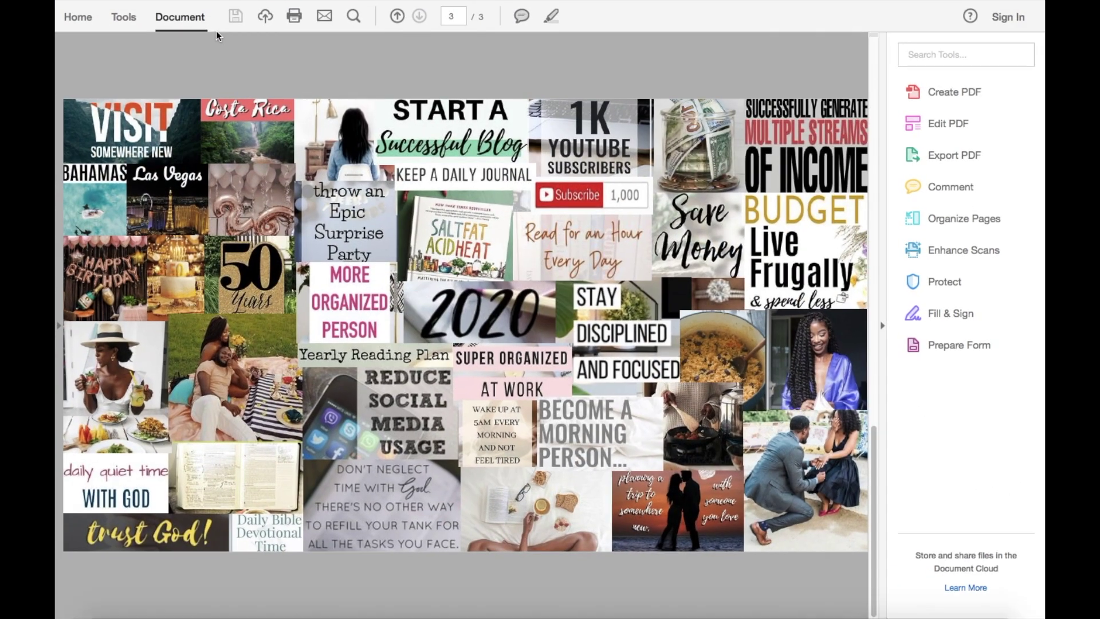
- Export the PDF as JPEG images named "Vision Board 2020" to the Samsung_T5 drive
{"action": "right_click", "coordinate": [330, 79]}
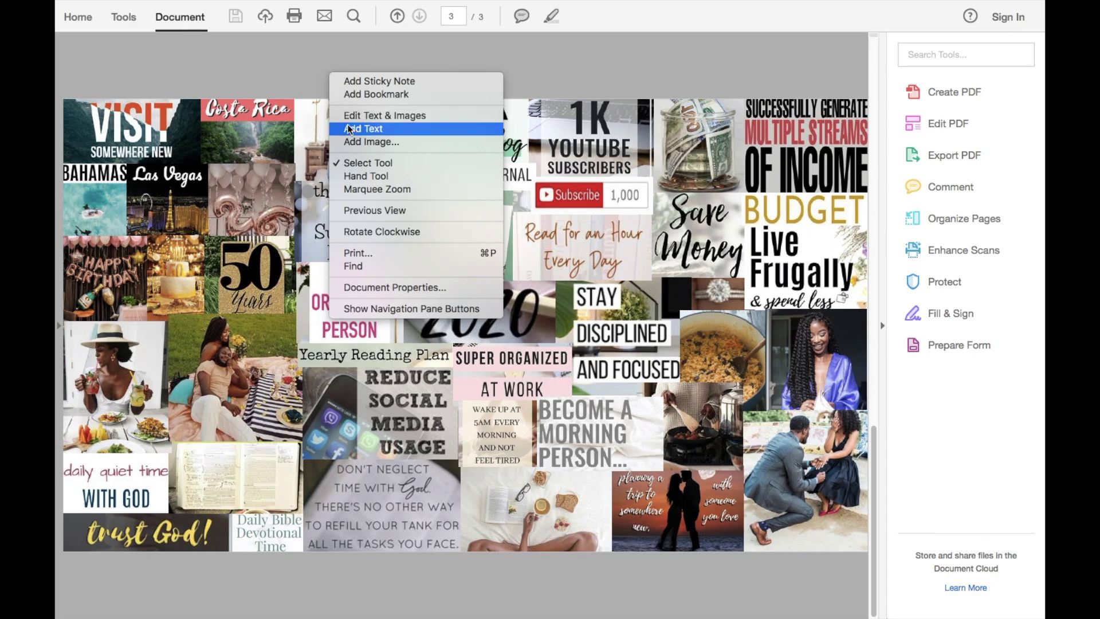
{"action": "left_click", "coordinate": [168, 8]}
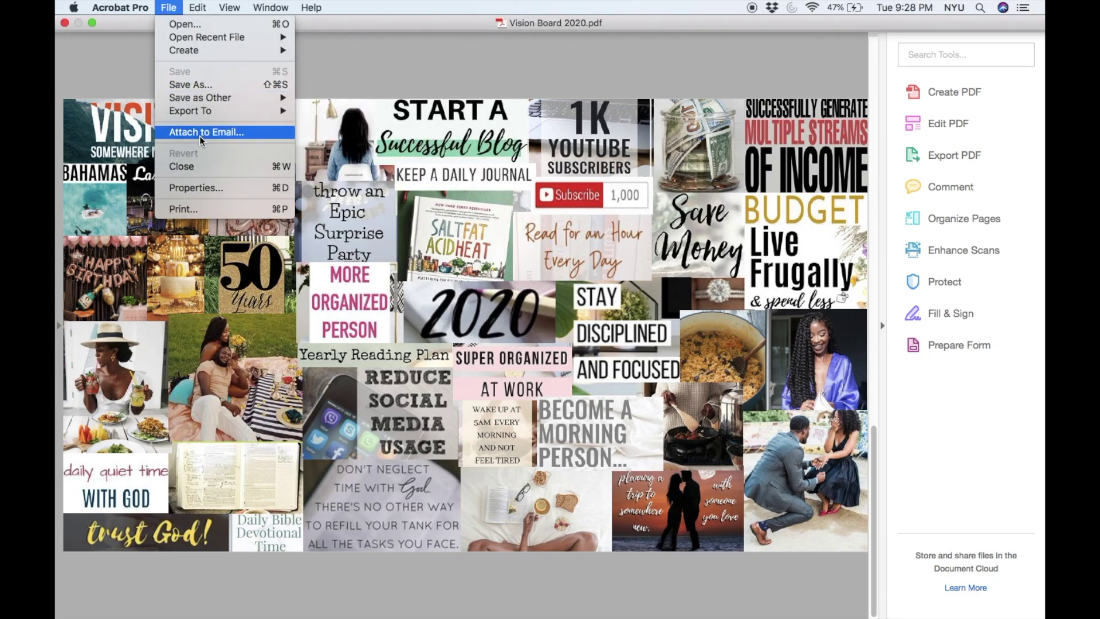
{"action": "mouse_move", "coordinate": [207, 113]}
{"action": "mouse_move", "coordinate": [464, 150]}
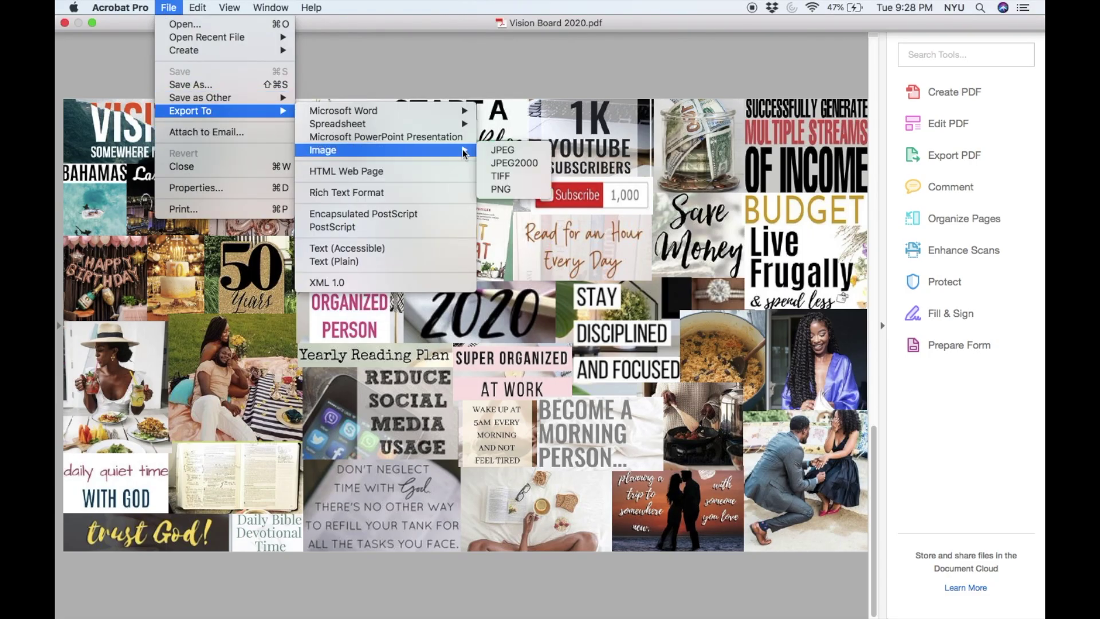
{"action": "left_click", "coordinate": [503, 150]}
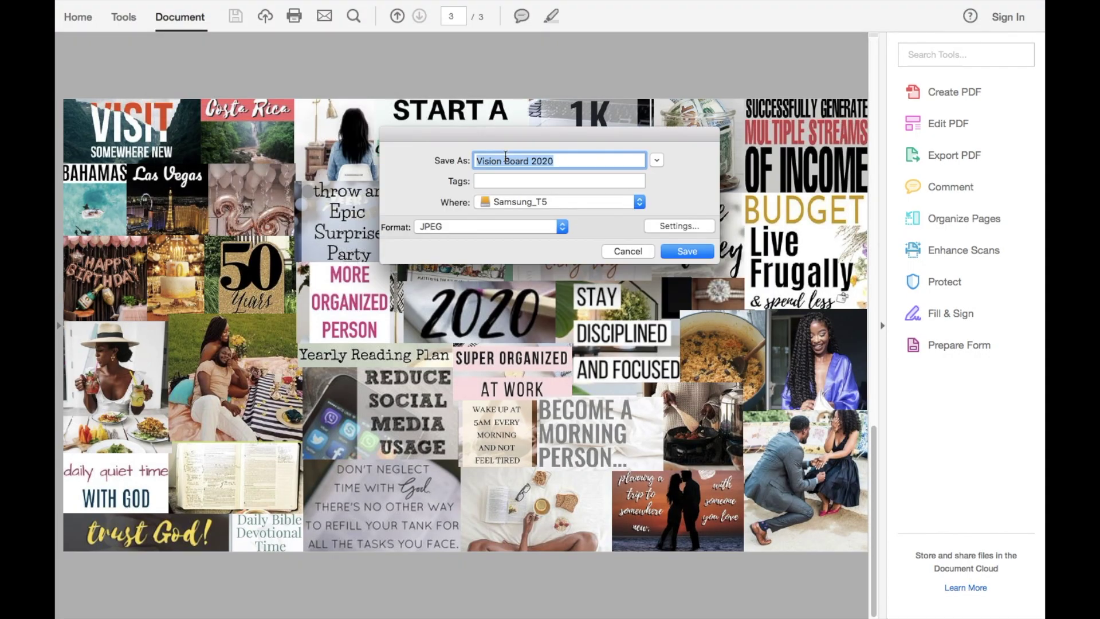
{"action": "left_click", "coordinate": [683, 252]}
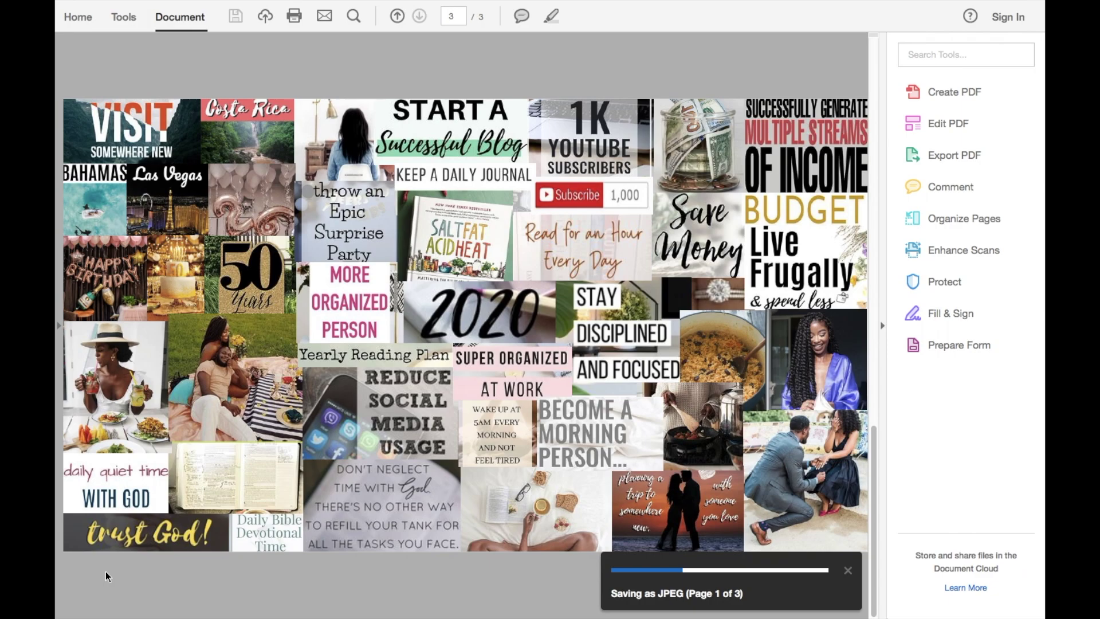
- Open the exported Vision Board 2020_Page_3.jpg from the Samsung_T5 drive through Finder to view it in Preview
{"action": "left_click", "coordinate": [117, 594]}
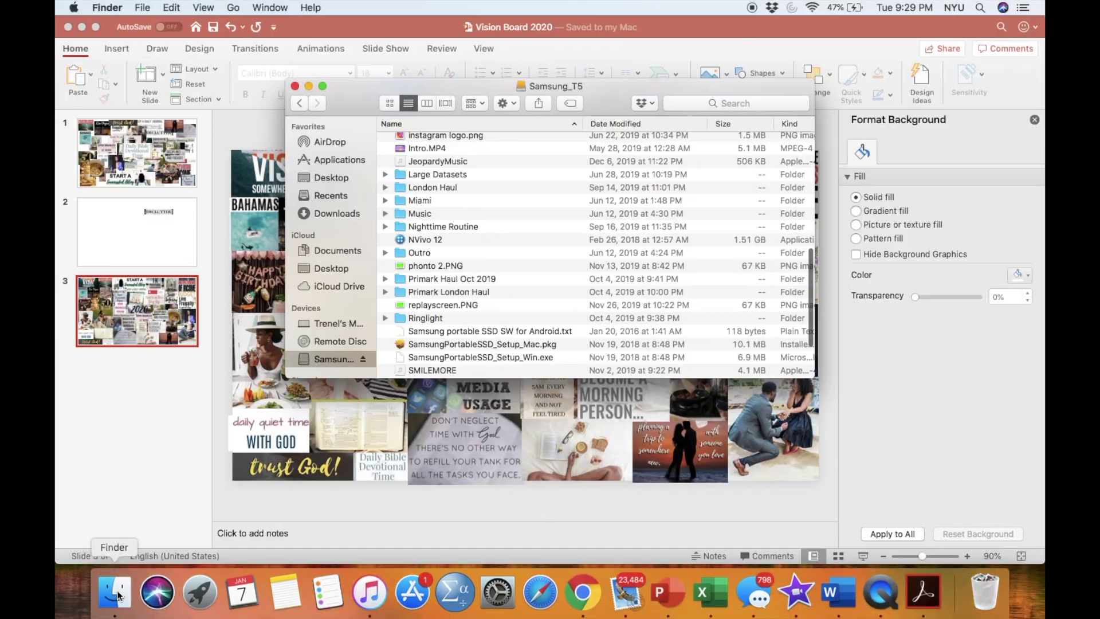
{"action": "scroll", "coordinate": [481, 256], "scroll_direction": "down", "scroll_amount": 4}
{"action": "double_click", "coordinate": [476, 333]}
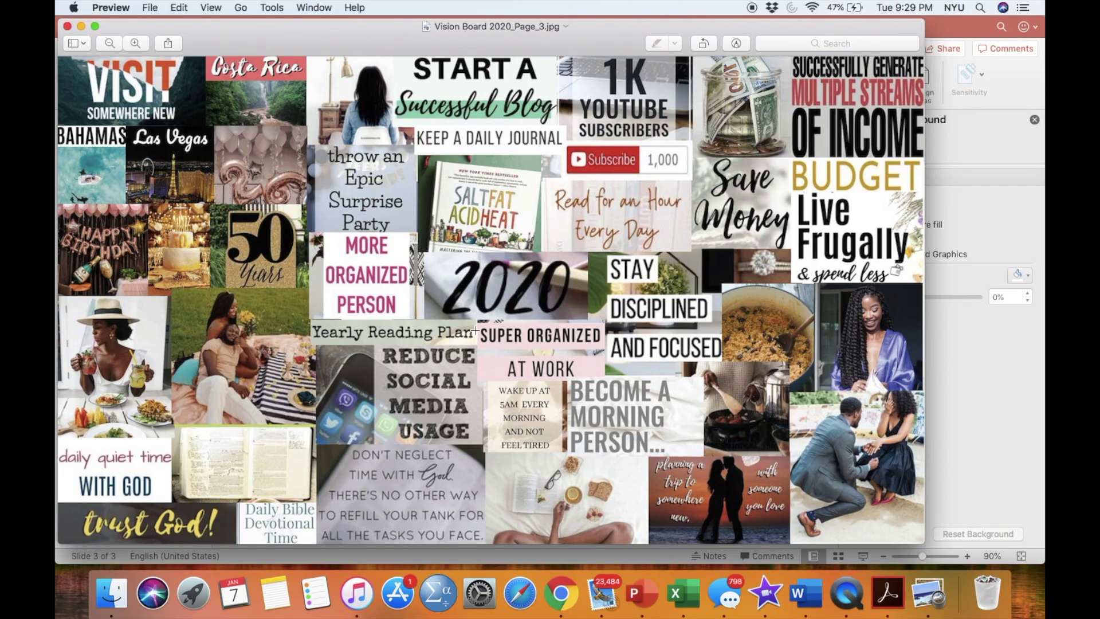
{"action": "left_click", "coordinate": [96, 26]}
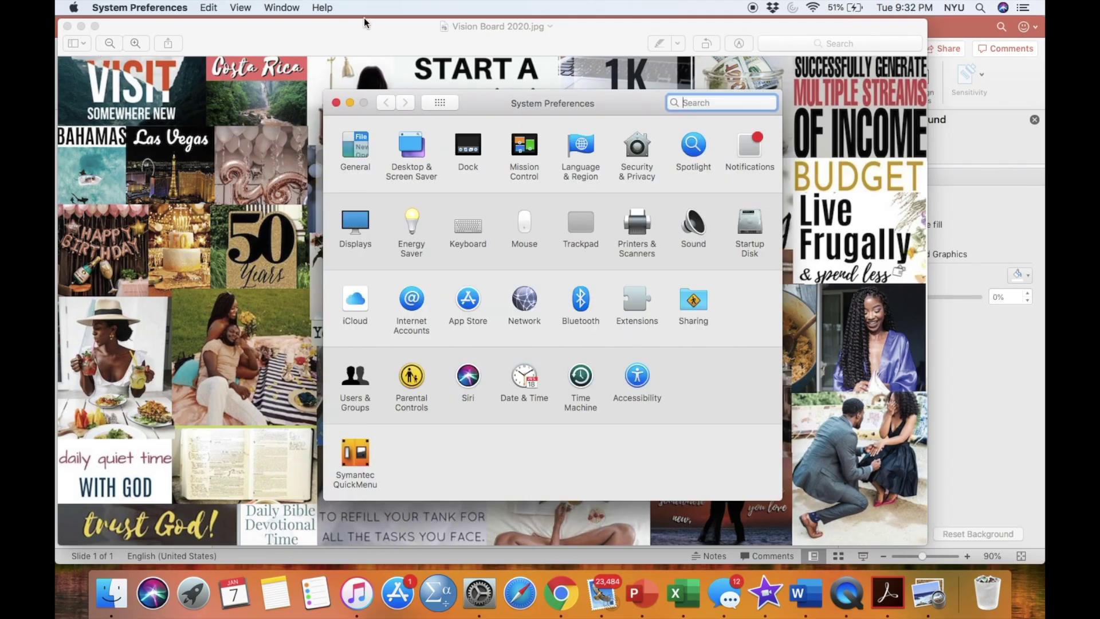
- In System Preferences, set Vision Board 2020.jpg from the Samsung_T5 drive as the desktop picture, stretched to fill the screen
{"action": "left_click", "coordinate": [411, 151]}
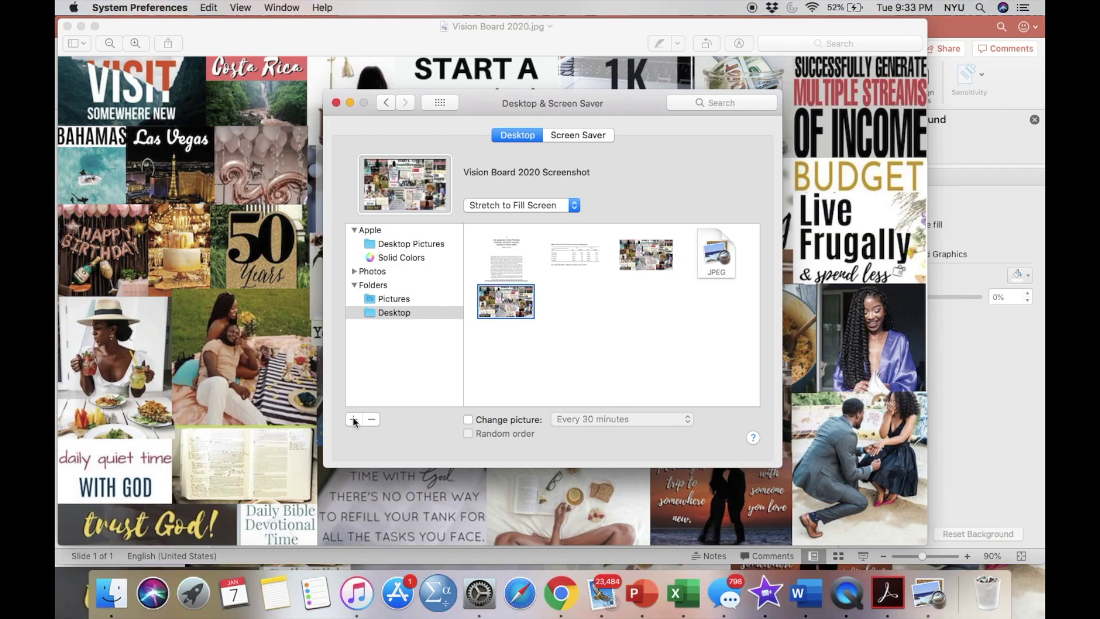
{"action": "left_click", "coordinate": [353, 420]}
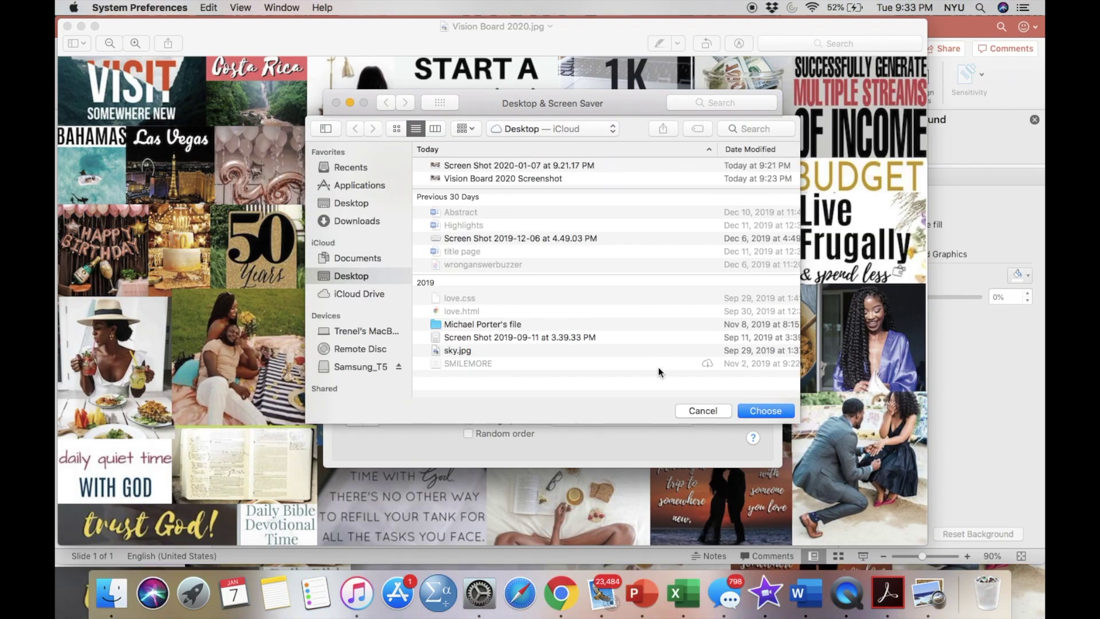
{"action": "left_click", "coordinate": [357, 369]}
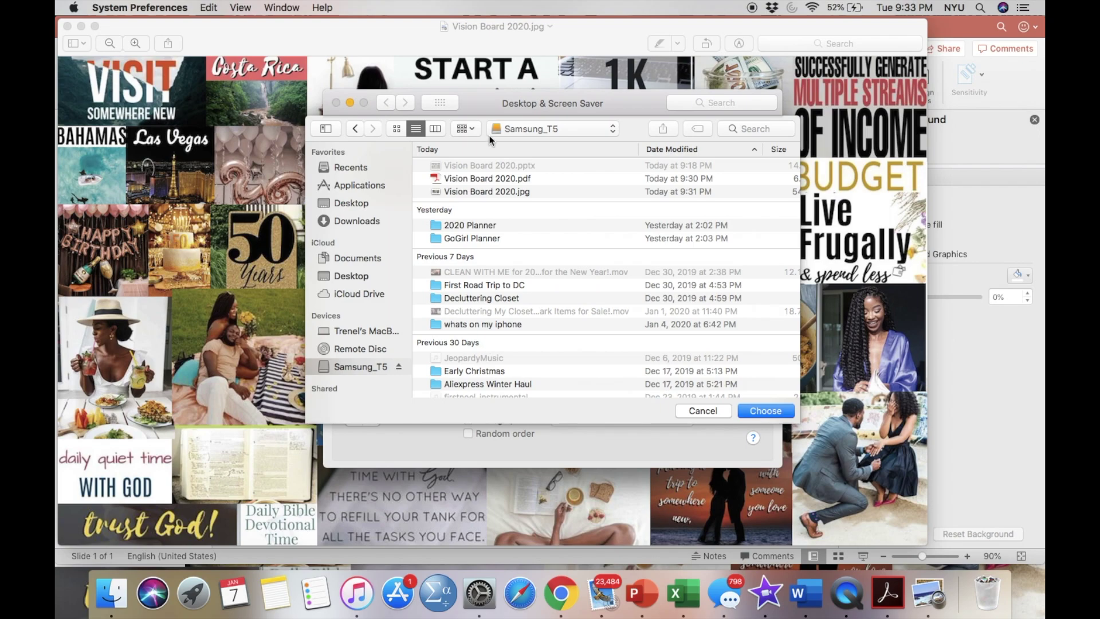
{"action": "left_click", "coordinate": [487, 192]}
{"action": "left_click", "coordinate": [783, 412]}
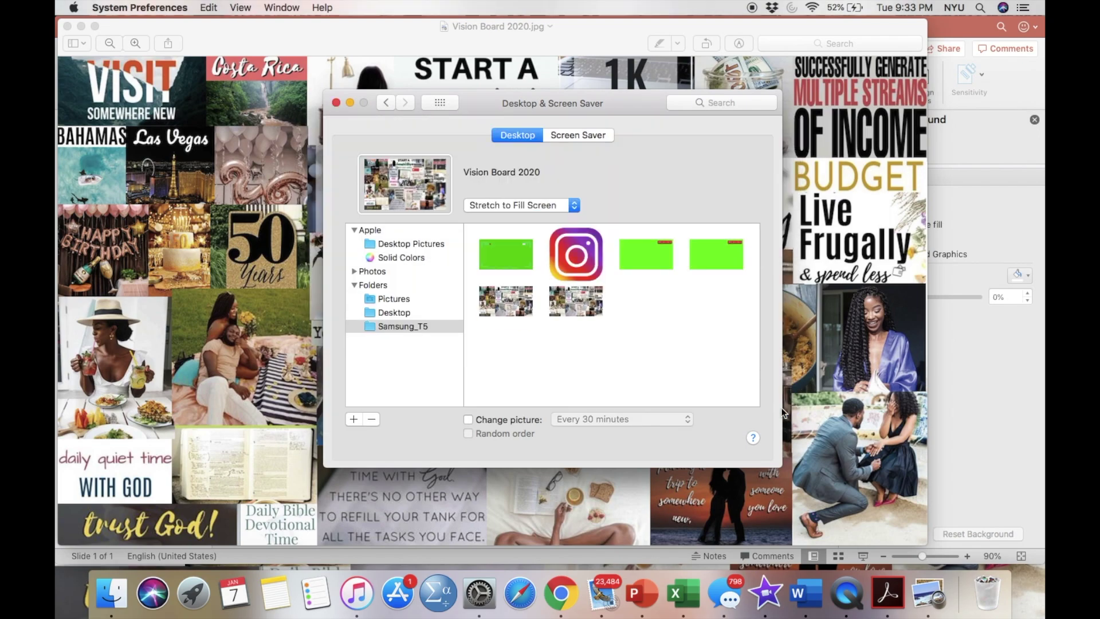
{"action": "left_click", "coordinate": [559, 206]}
{"action": "left_click", "coordinate": [559, 216]}
- Close the System Preferences, Finder and Preview windows and minimize PowerPoint to reveal the desktop
{"action": "left_click", "coordinate": [336, 103]}
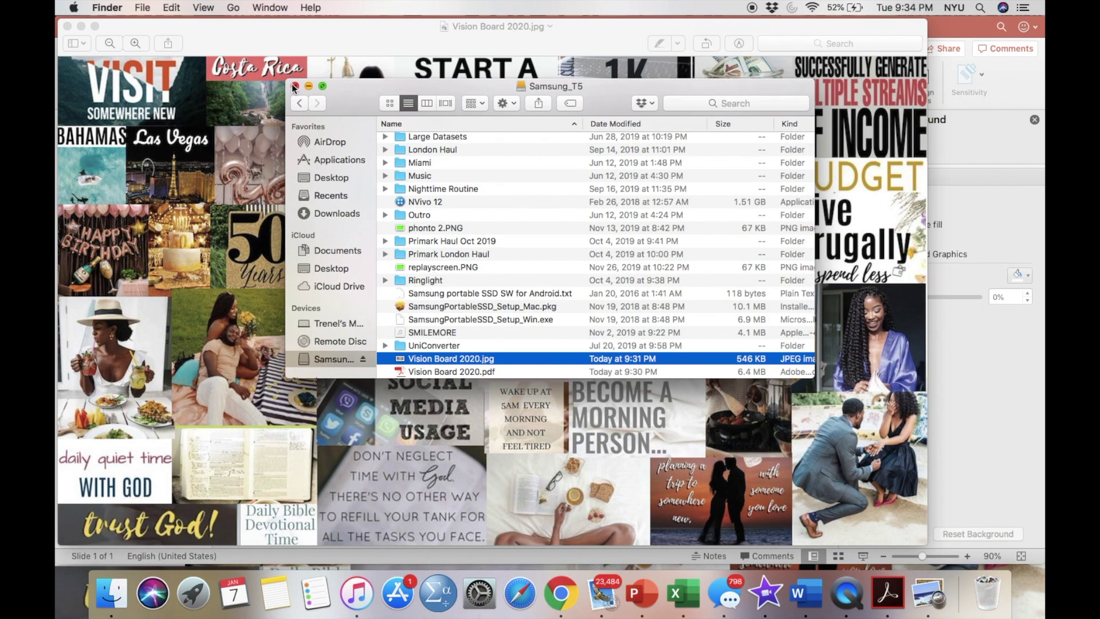
{"action": "left_click", "coordinate": [294, 85]}
{"action": "left_click", "coordinate": [69, 26]}
{"action": "left_click", "coordinate": [80, 28]}
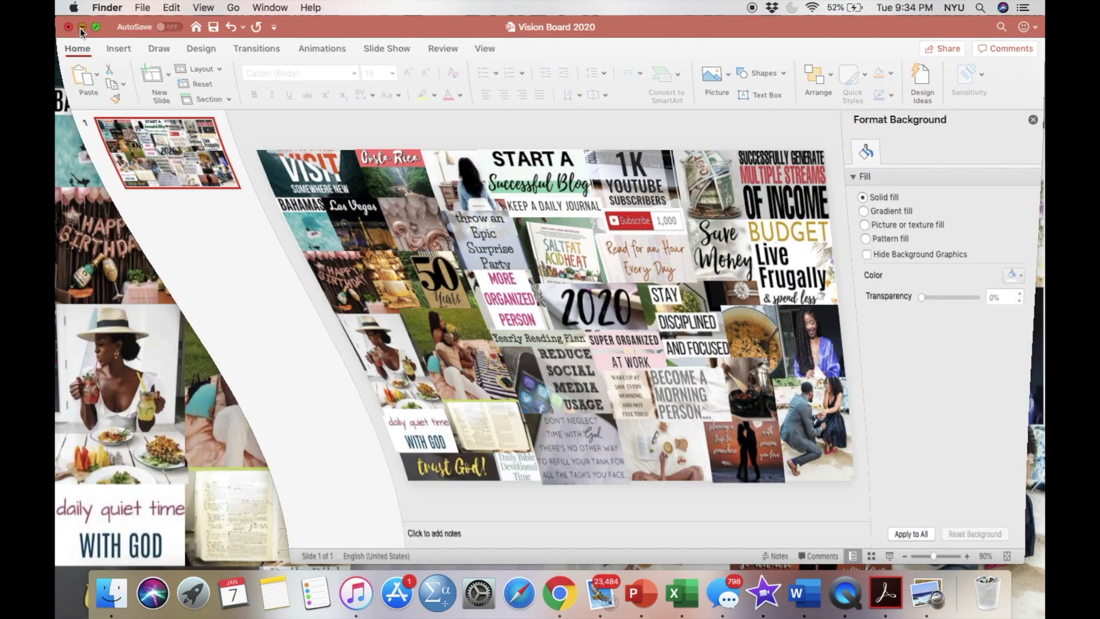